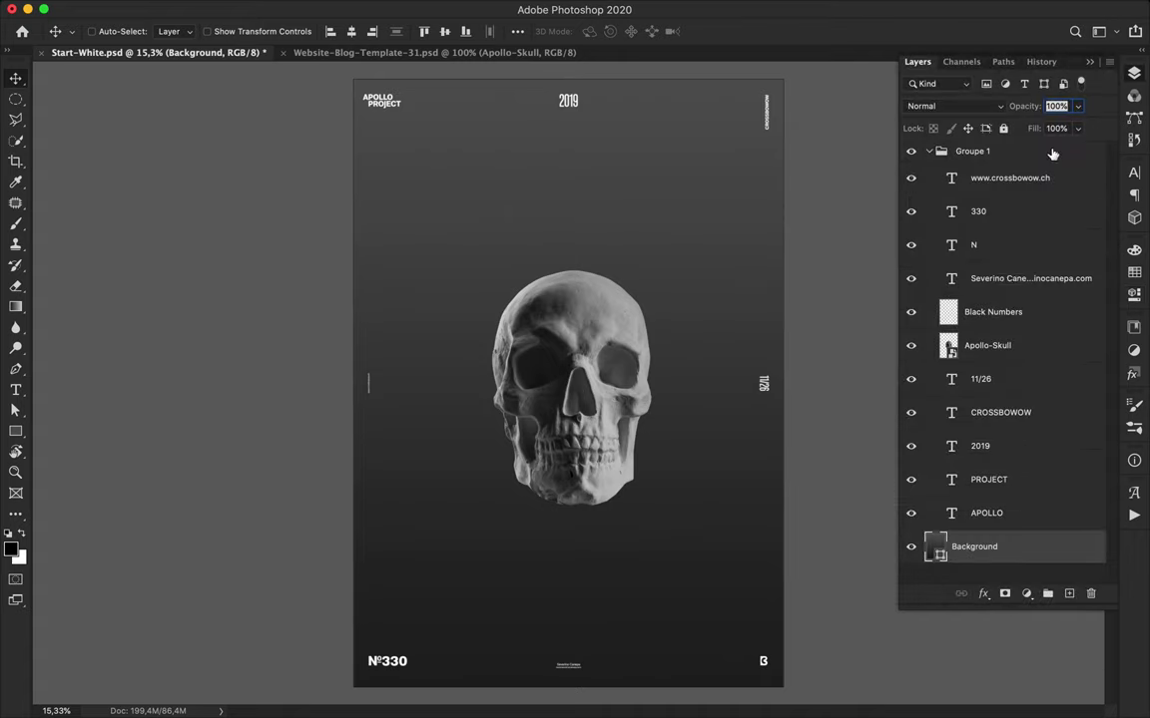
- Move the Apollo-Skull layer directly above Background and draw a blue-to-green gradient rectangle of about 5163 by 2784 px over the skull
{"action": "left_click_drag", "start_coordinate": [1018, 341], "coordinate": [996, 542]}
{"action": "key", "text": "u"}
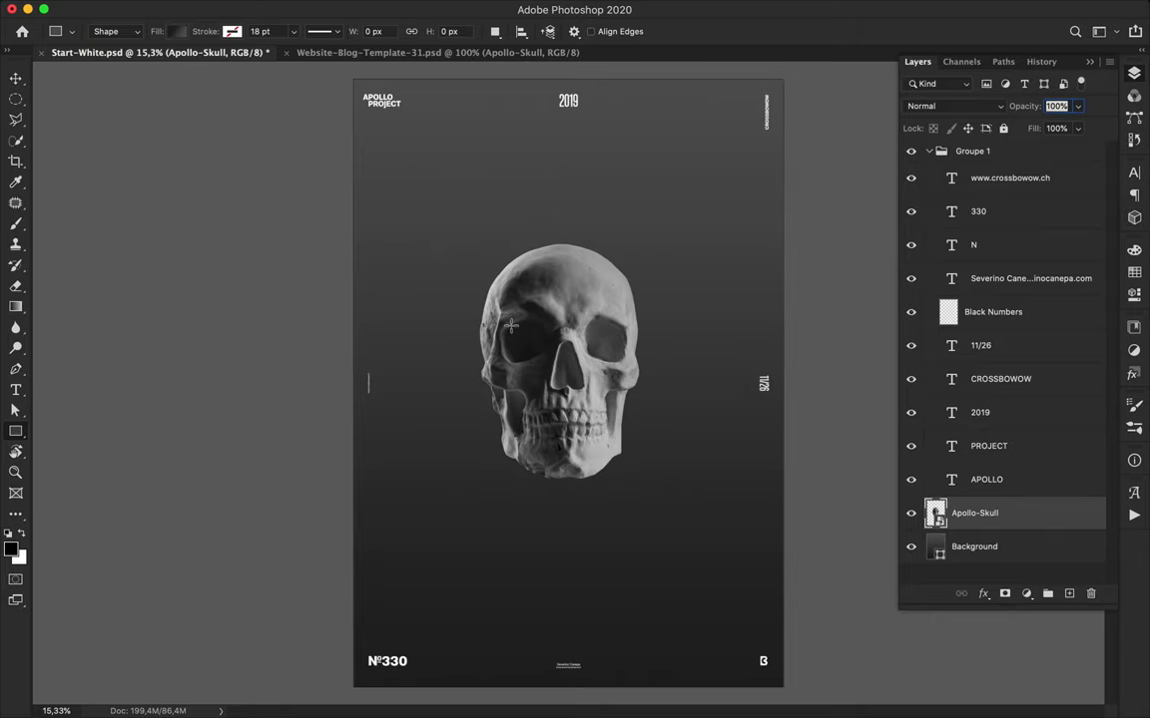
{"action": "left_click", "coordinate": [177, 31]}
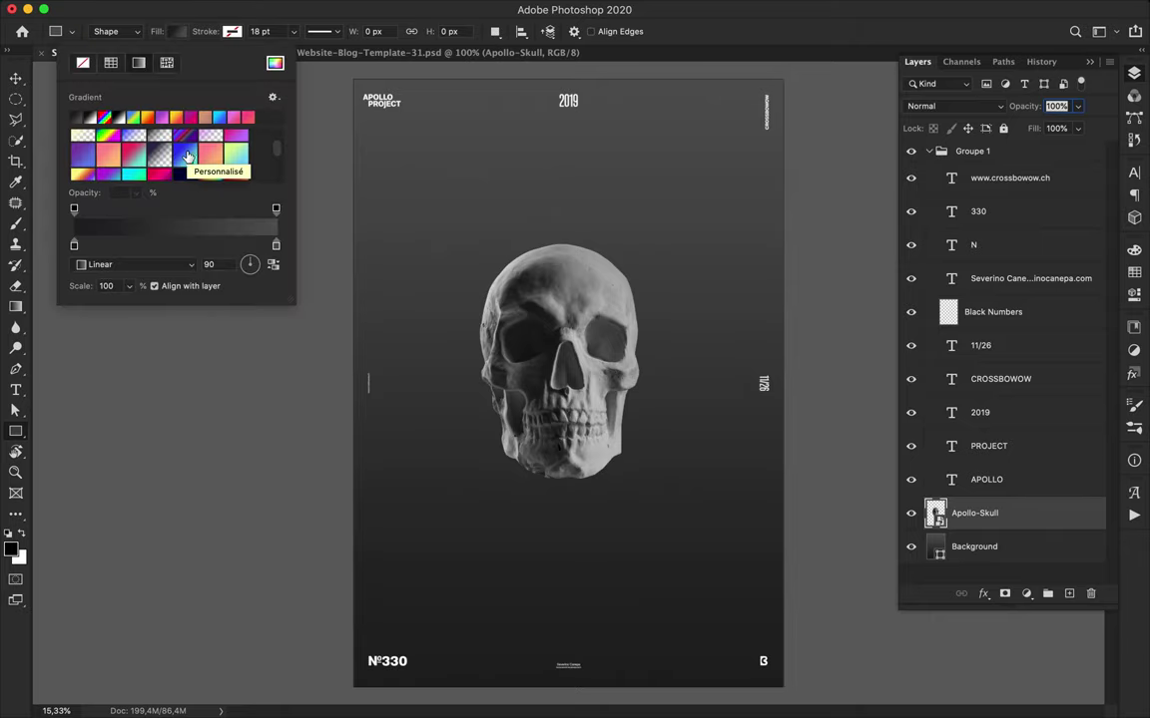
{"action": "left_click", "coordinate": [238, 155]}
{"action": "left_click_drag", "start_coordinate": [416, 319], "coordinate": [733, 489]}
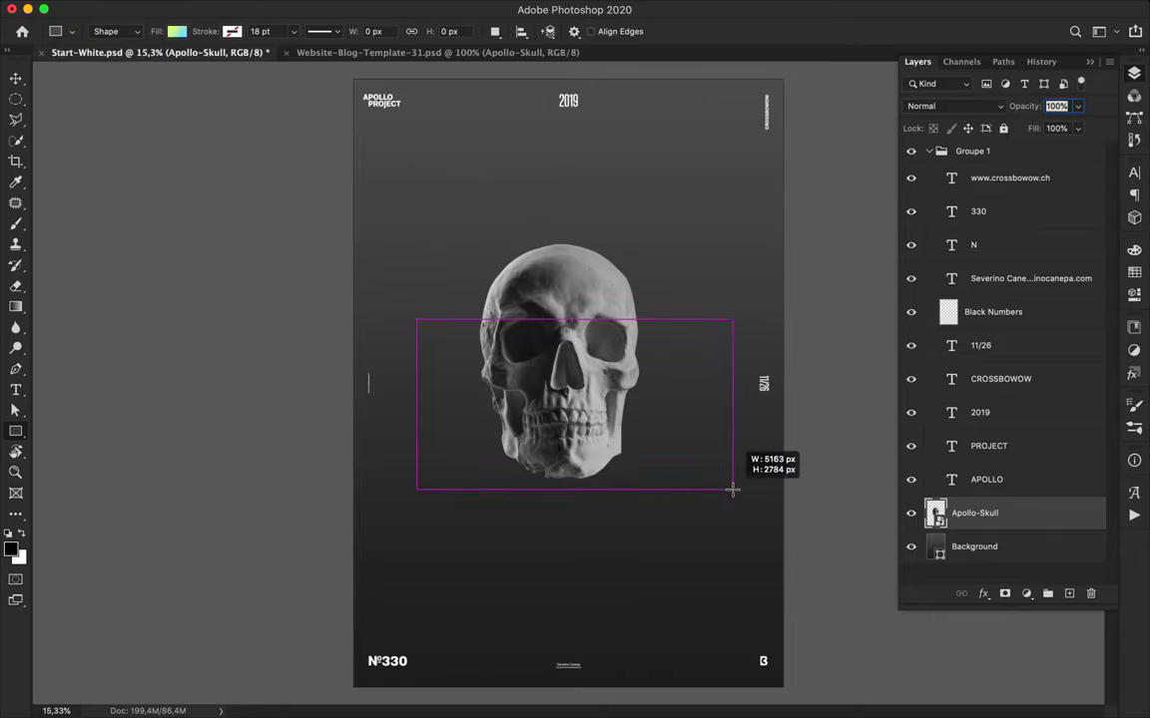
- Rotate the rectangle's gradient fill so it runs diagonally from green at the lower left to blue at the upper right
{"action": "key", "text": "v"}
{"action": "key", "text": "a"}
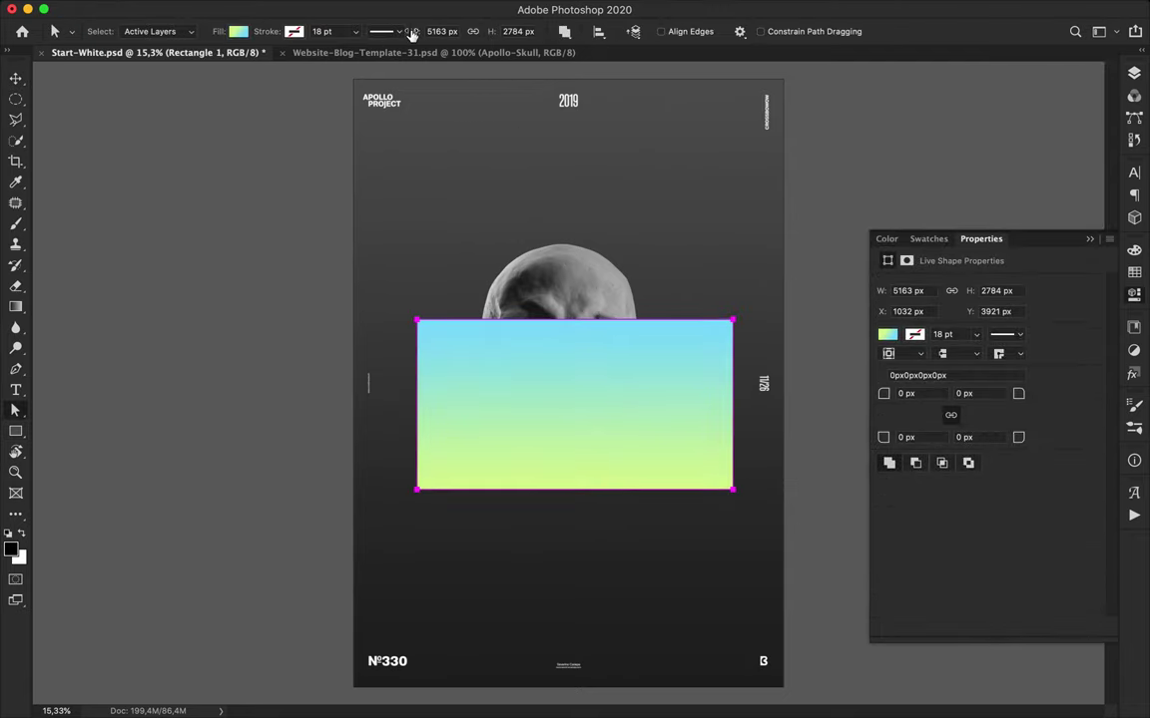
{"action": "left_click", "coordinate": [239, 32]}
{"action": "left_click_drag", "start_coordinate": [317, 267], "coordinate": [319, 260]}
- Centre the gradient rectangle on the poster and nudge the skull slightly right and down behind it
{"action": "key", "text": "v"}
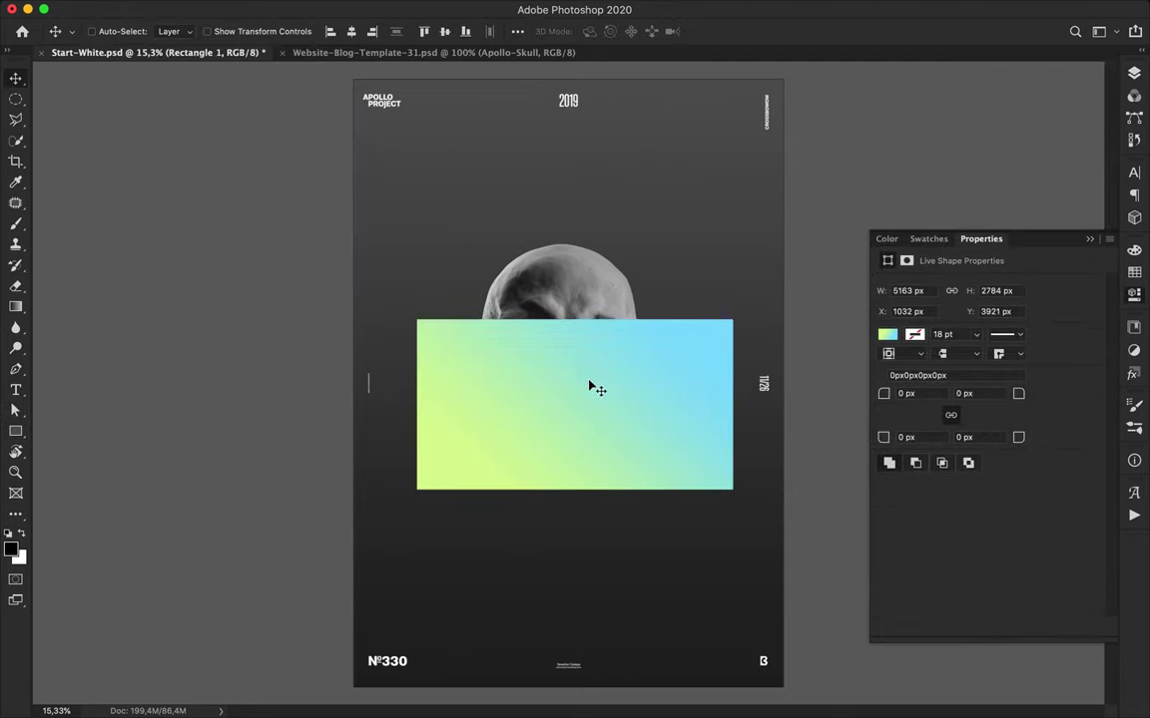
{"action": "left_click_drag", "start_coordinate": [588, 381], "coordinate": [584, 362]}
{"action": "left_click", "coordinate": [445, 30]}
{"action": "left_click", "coordinate": [351, 32]}
{"action": "left_click", "coordinate": [351, 32]}
{"action": "left_click", "coordinate": [575, 281]}
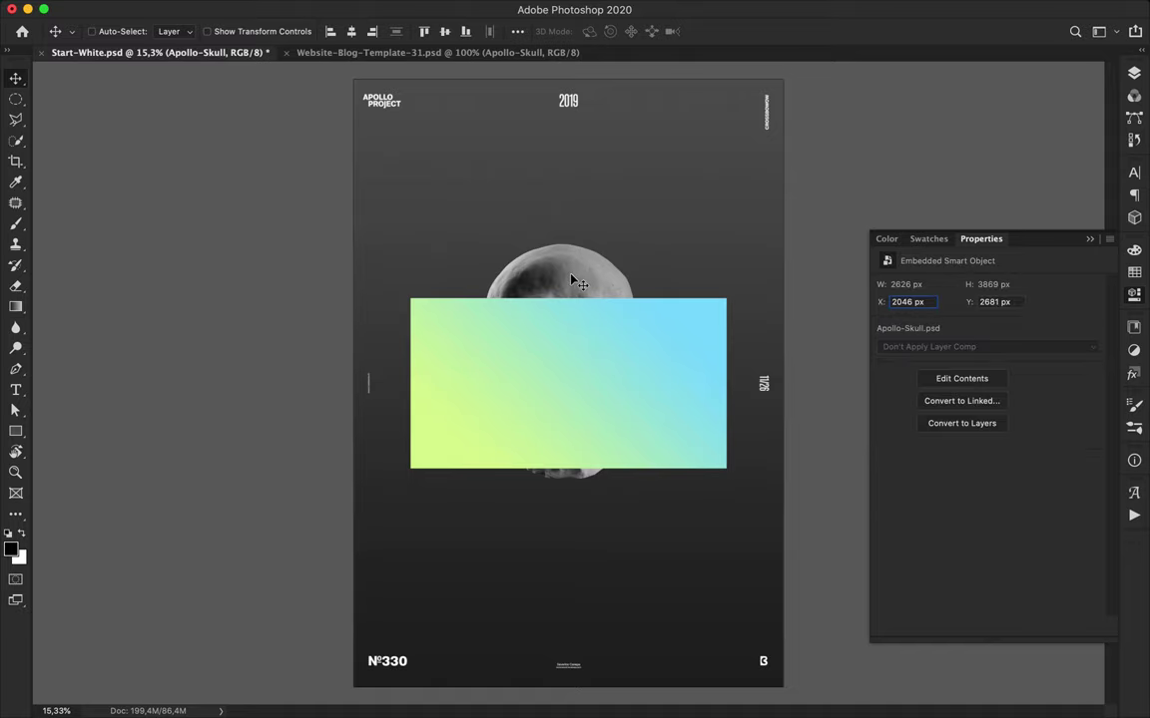
{"action": "left_click_drag", "start_coordinate": [579, 273], "coordinate": [585, 277]}
- Create a new layer beneath Rectangle 1, fill it with black within the rectangle's outline, and clear the selection
{"action": "left_click", "coordinate": [611, 361], "text": "super"}
{"action": "left_click", "coordinate": [1132, 73]}
{"action": "key", "text": "super+alt+shift+n"}
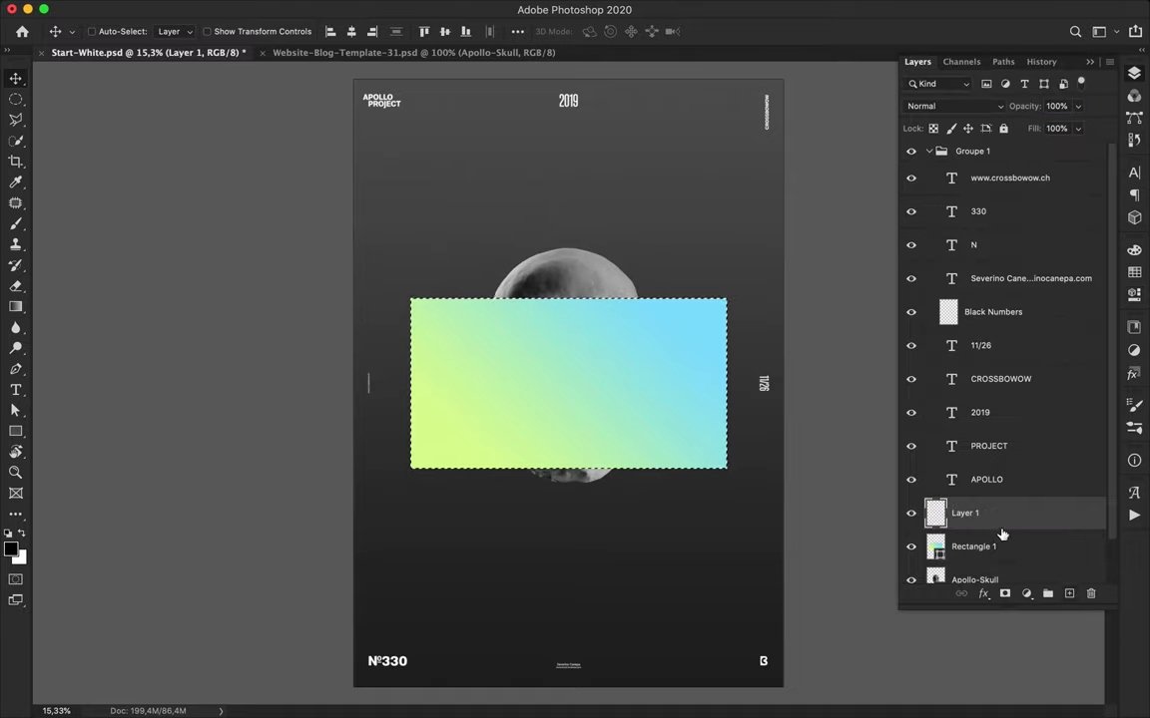
{"action": "left_click_drag", "start_coordinate": [1001, 518], "coordinate": [1001, 557]}
{"action": "key", "text": "b"}
{"action": "mouse_move", "coordinate": [469, 351]}
{"action": "left_mouse_down"}
{"action": "mouse_move", "coordinate": [580, 369]}
{"action": "mouse_move", "coordinate": [458, 429]}
{"action": "mouse_move", "coordinate": [572, 475]}
{"action": "mouse_move", "coordinate": [705, 459]}
{"action": "mouse_move", "coordinate": [462, 342]}
{"action": "mouse_move", "coordinate": [639, 444]}
{"action": "left_mouse_up"}
{"action": "key", "text": "v"}
{"action": "key", "text": "m"}
{"action": "key", "text": "ctrl+d"}
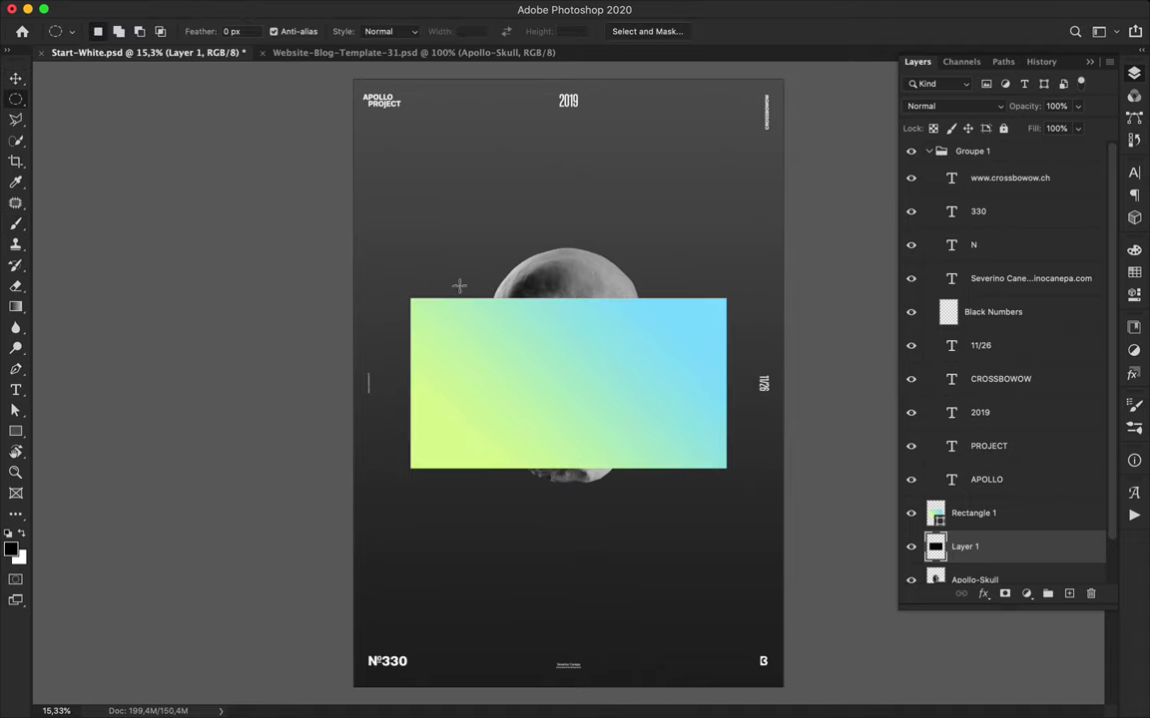
- Apply a Gaussian Blur with a radius of 188.3 pixels to the black rectangle on Layer 1
{"action": "left_click", "coordinate": [373, 8]}
{"action": "mouse_move", "coordinate": [594, 198]}
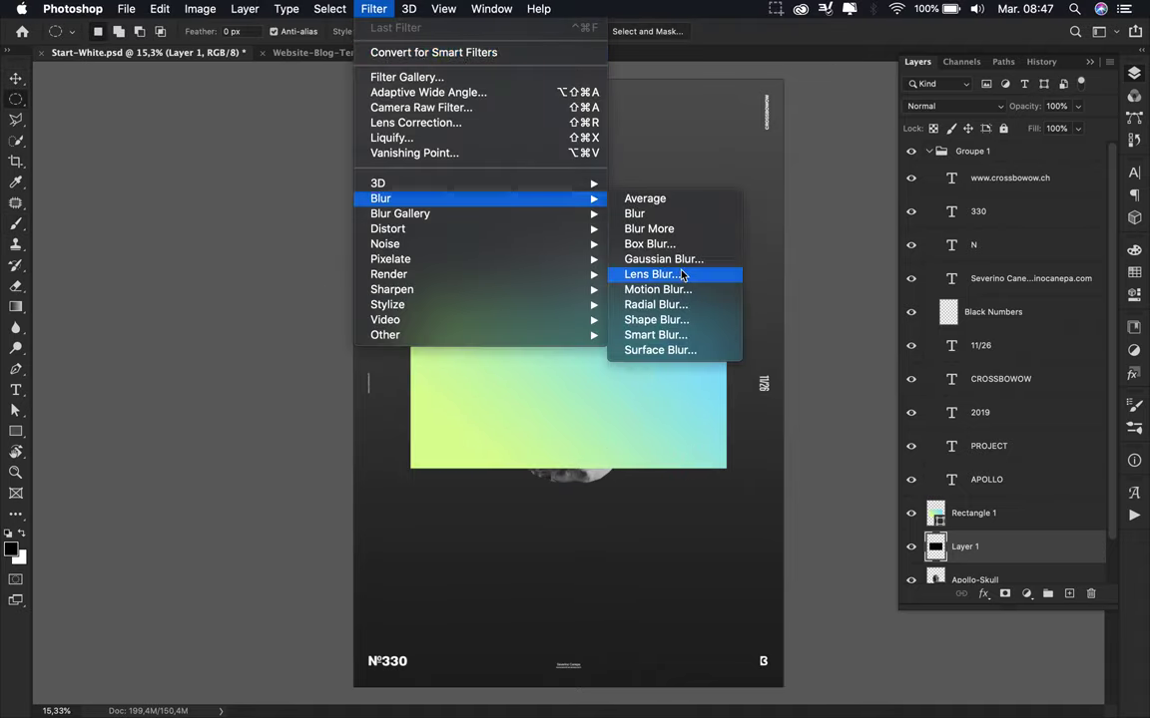
{"action": "left_click", "coordinate": [683, 220]}
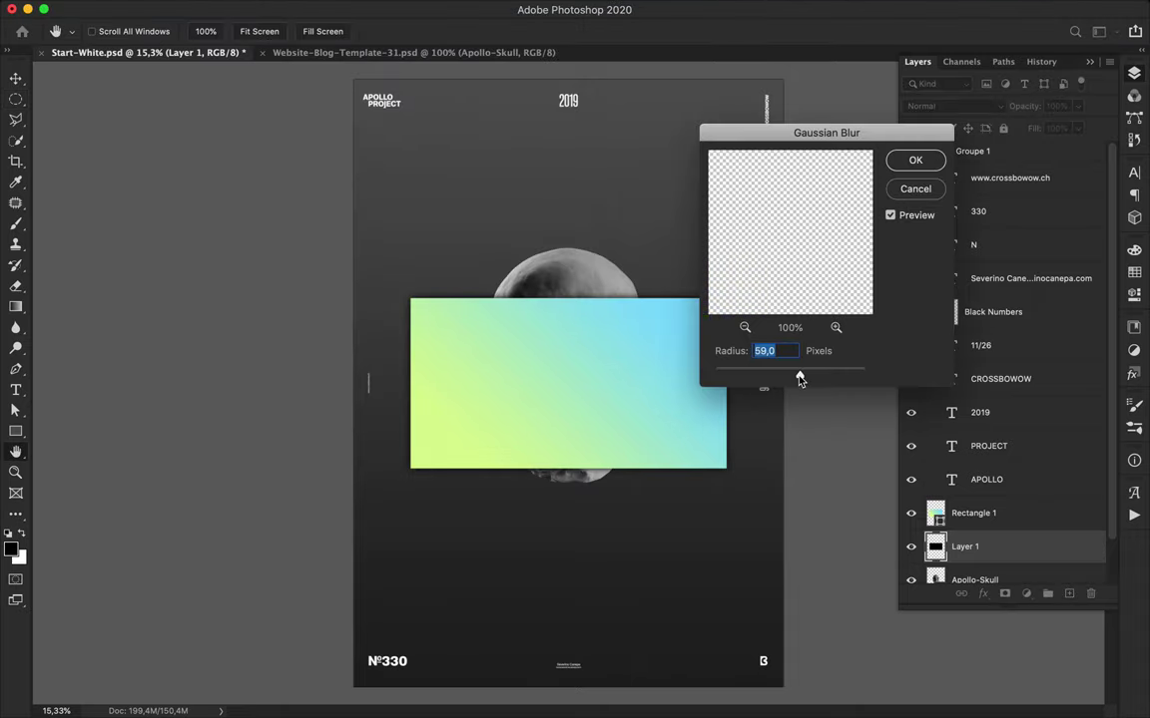
{"action": "left_click_drag", "start_coordinate": [799, 377], "coordinate": [824, 378]}
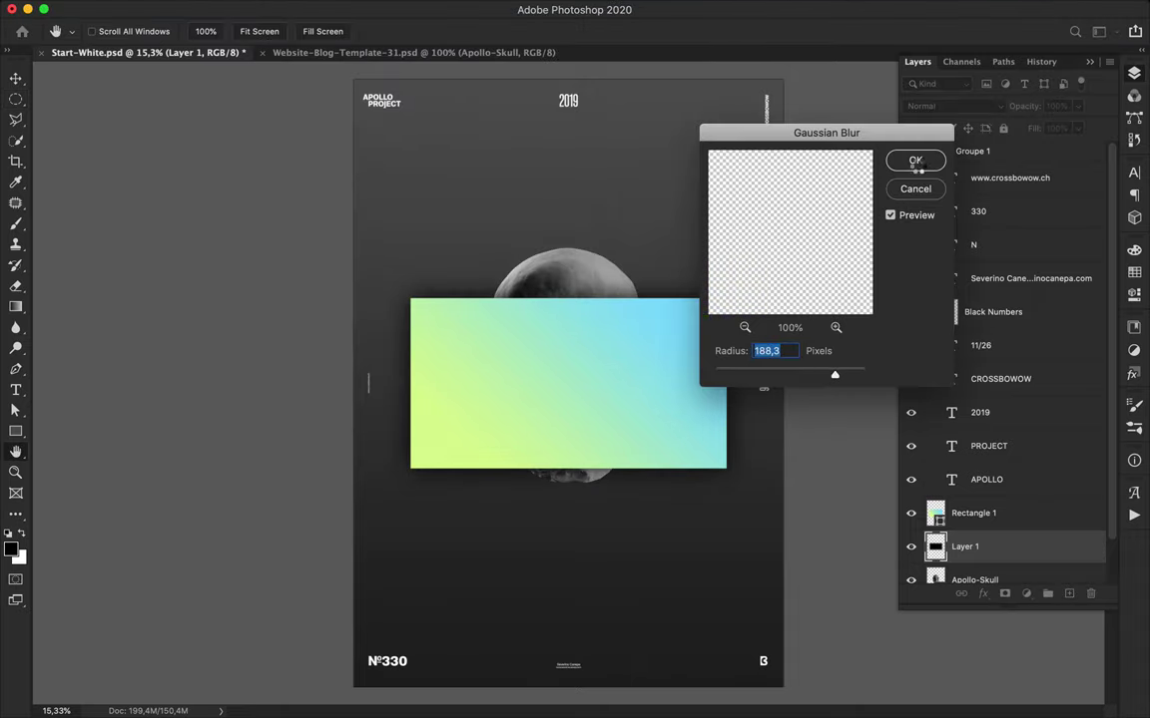
{"action": "left_click", "coordinate": [915, 162]}
- Set the blurred shadow layer to Multiply blending at 45% opacity
{"action": "left_click", "coordinate": [998, 106]}
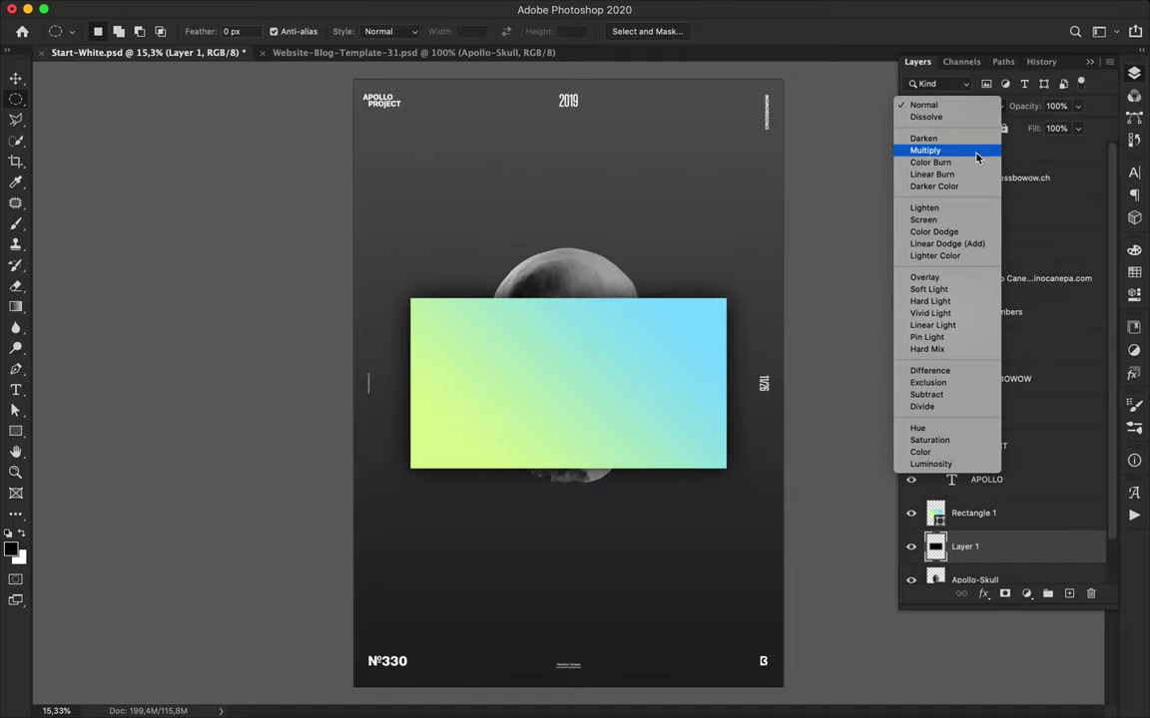
{"action": "left_click", "coordinate": [976, 152]}
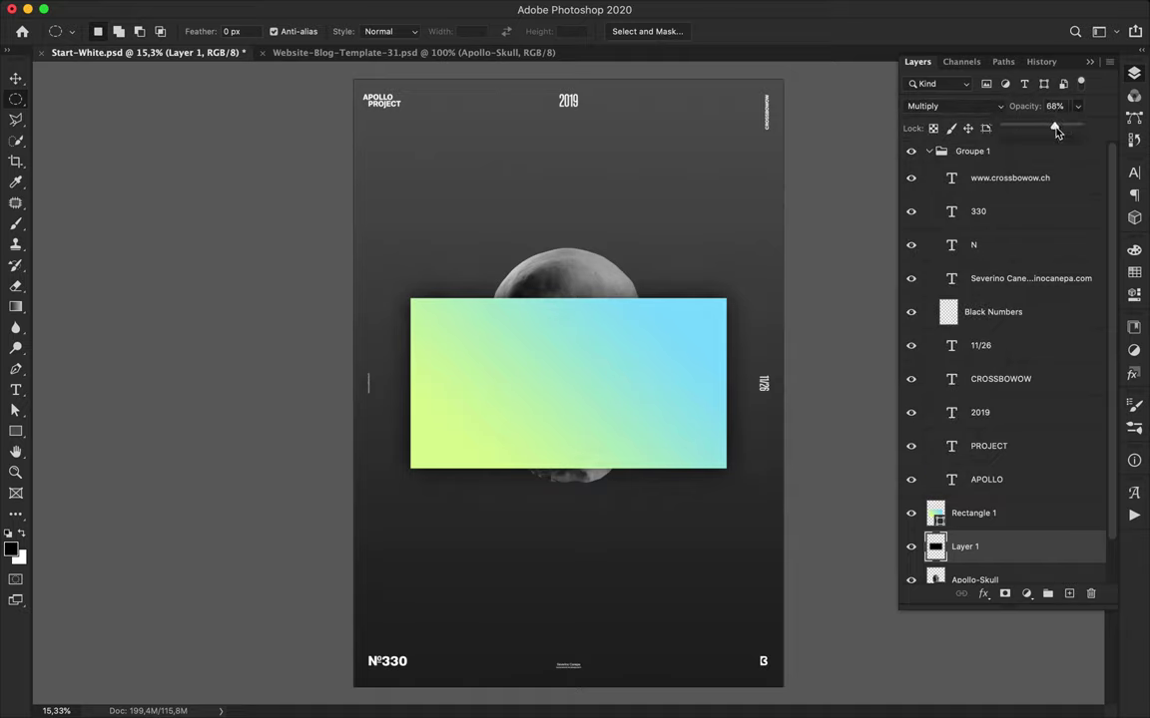
{"action": "key", "text": "v"}
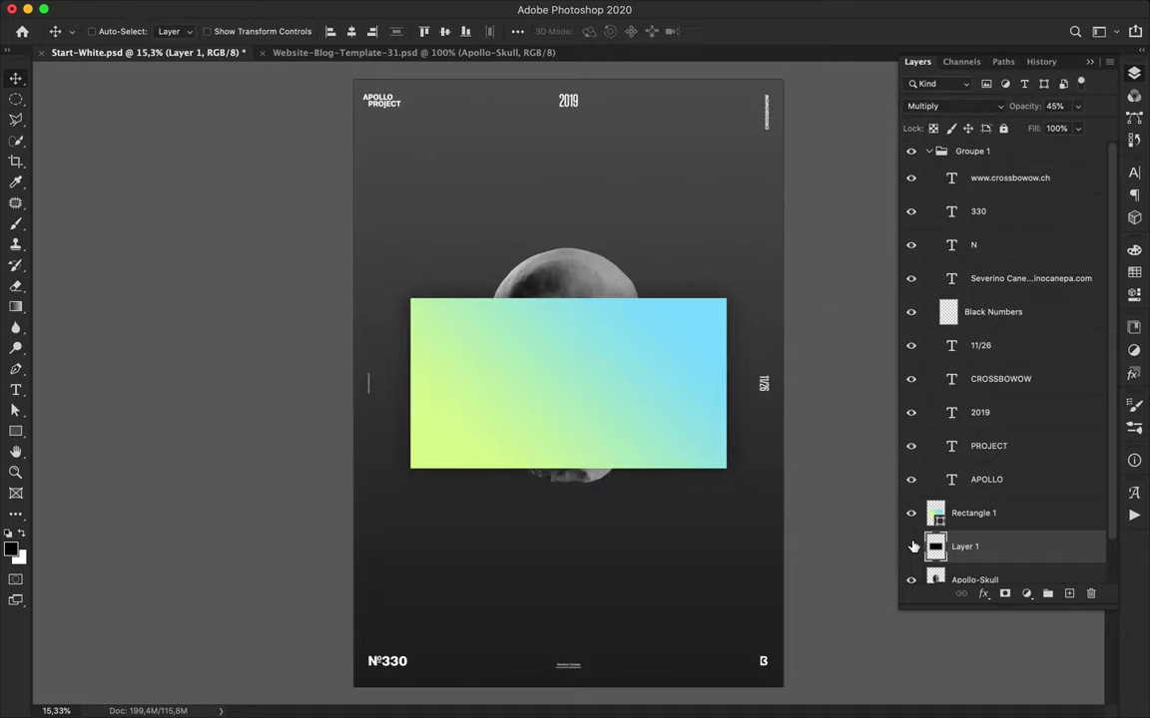
- Add a text layer reading APOLLO in the upper part of the poster
{"action": "key", "text": "t"}
{"action": "left_click", "coordinate": [445, 189]}
{"action": "type", "text": "APOLLO"}
{"action": "key", "text": "super+Return"}
- Set the new APOLLO text to the Molde Regular style with a tracking of 1800
{"action": "left_click", "coordinate": [1130, 170]}
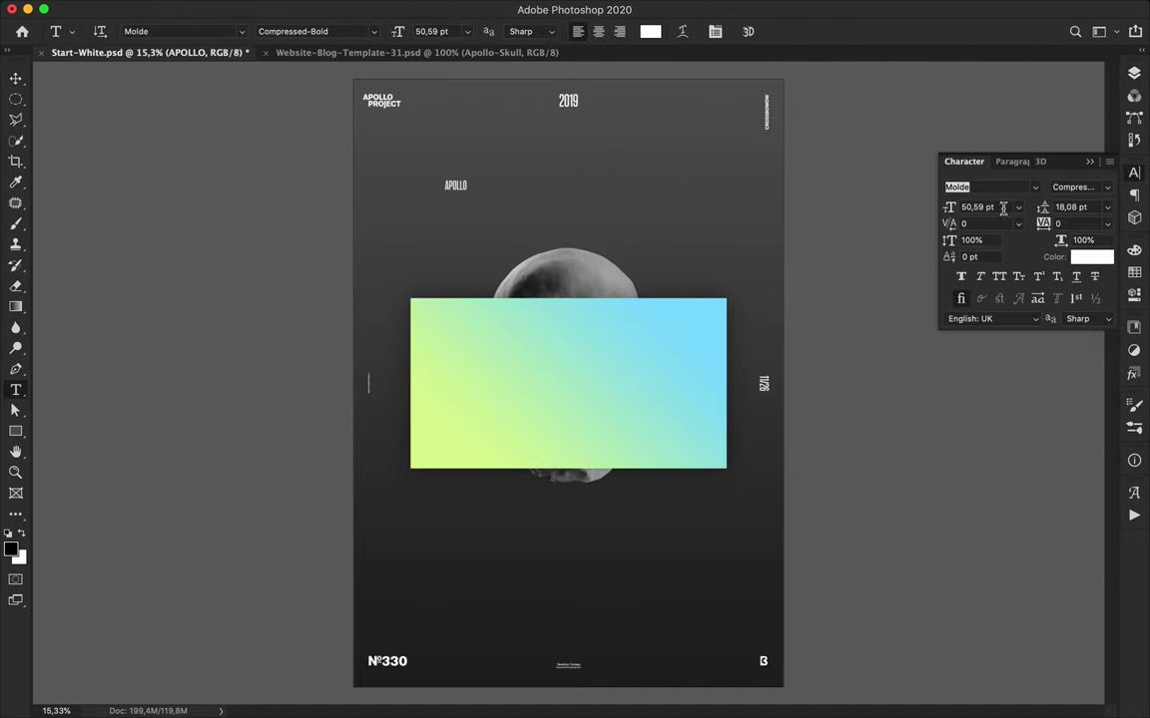
{"action": "left_click", "coordinate": [1105, 192]}
{"action": "scroll", "coordinate": [973, 449], "scroll_direction": "down", "scroll_amount": 5}
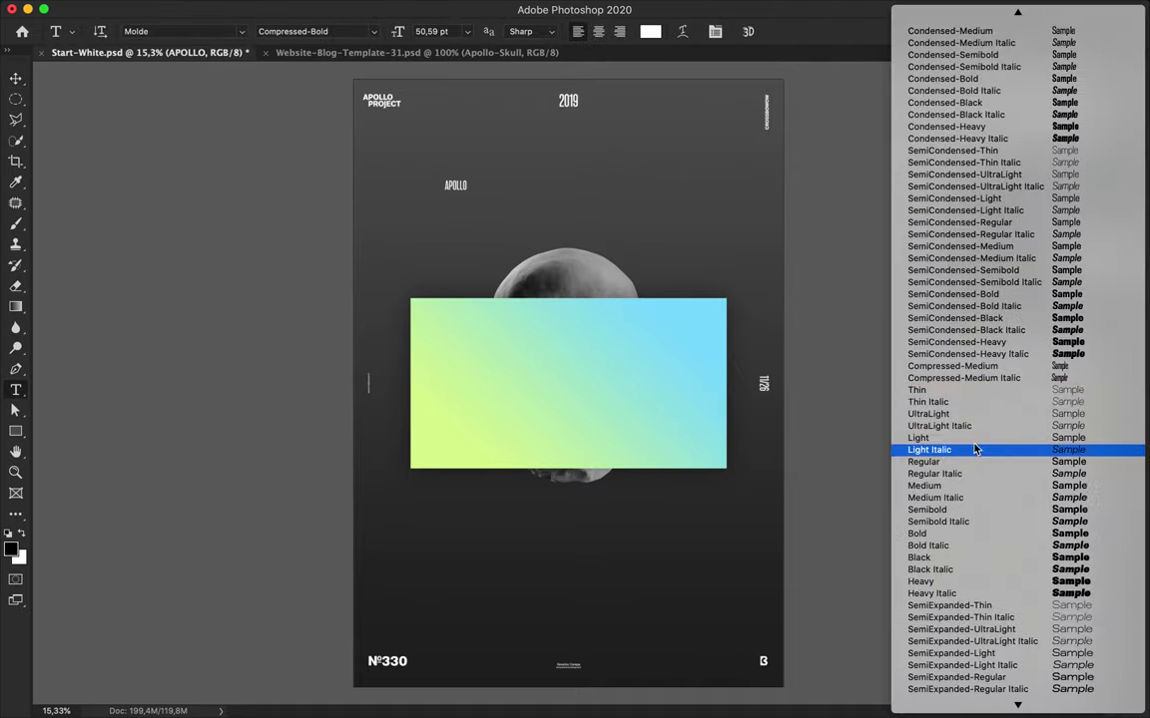
{"action": "left_click", "coordinate": [969, 463]}
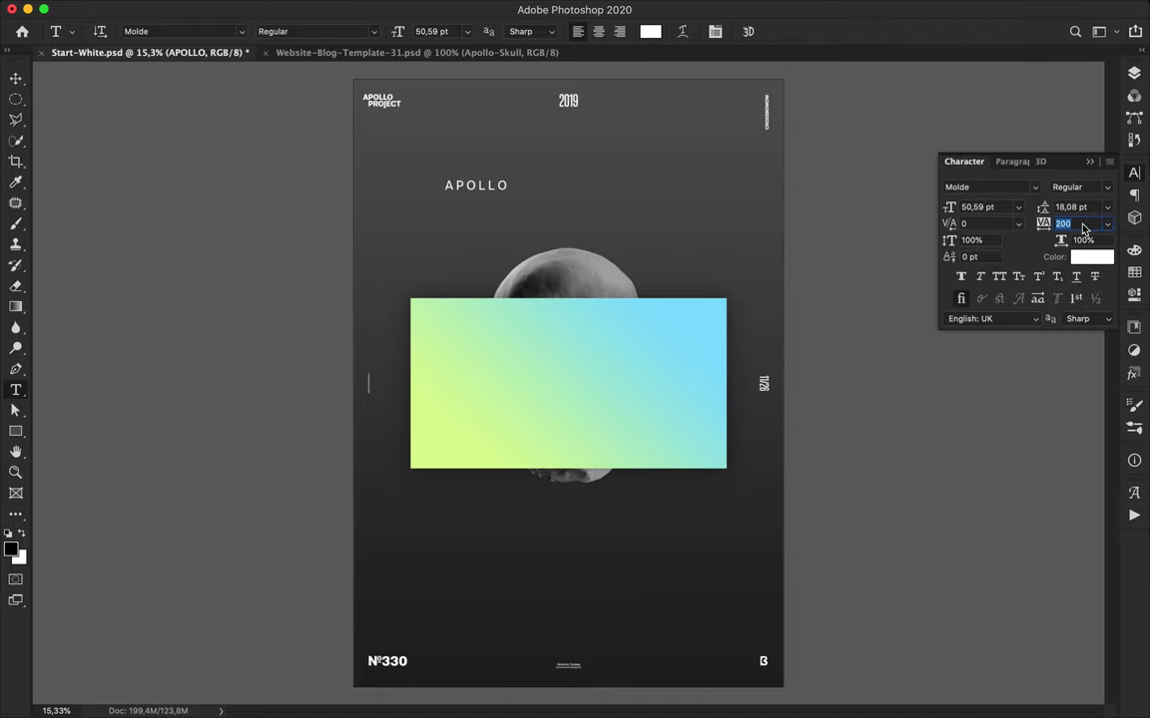
{"action": "type", "text": "1800"}
{"action": "key", "text": "Return"}
- Place the APOLLO text layer above Rectangle 1 and position the word across the middle of the gradient rectangle
{"action": "left_click", "coordinate": [14, 78]}
{"action": "left_click", "coordinate": [588, 357]}
{"action": "left_click", "coordinate": [1135, 74]}
{"action": "left_click_drag", "start_coordinate": [986, 539], "coordinate": [978, 498]}
{"action": "left_click_drag", "start_coordinate": [635, 369], "coordinate": [634, 378]}
- Draw a diagonal Pen line with no fill and a white 18 pt stroke from the poster's upper left into the rectangle
{"action": "key", "text": "p"}
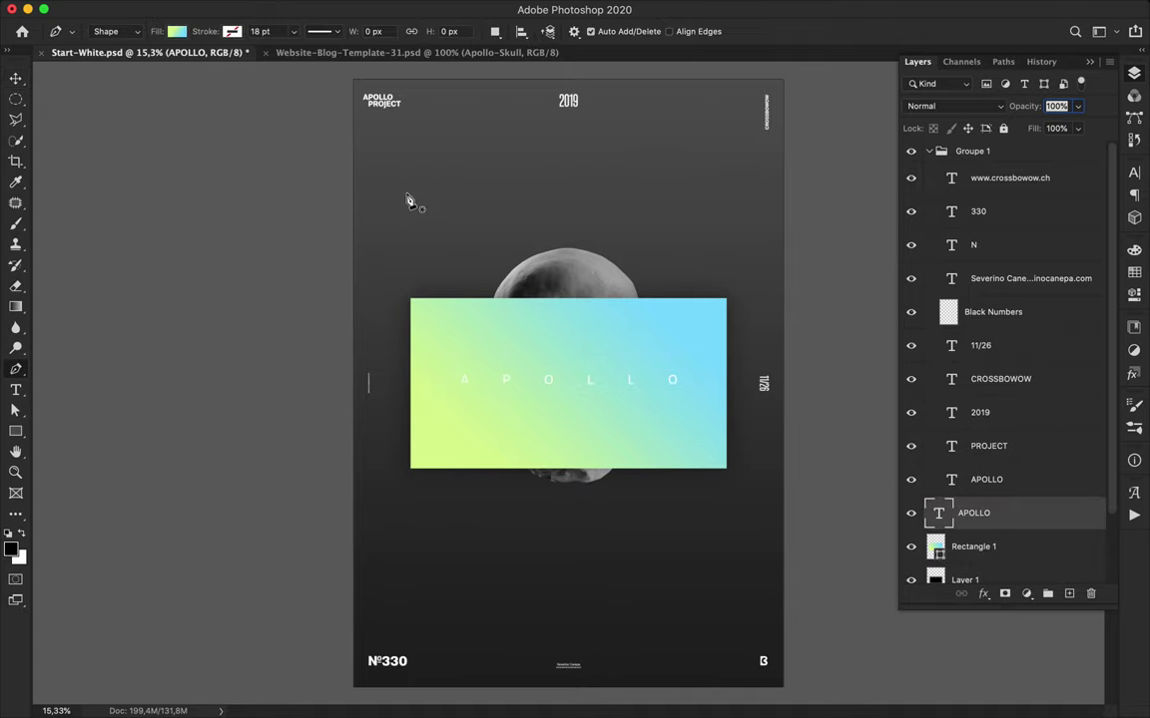
{"action": "left_click", "coordinate": [177, 32]}
{"action": "left_click", "coordinate": [88, 64]}
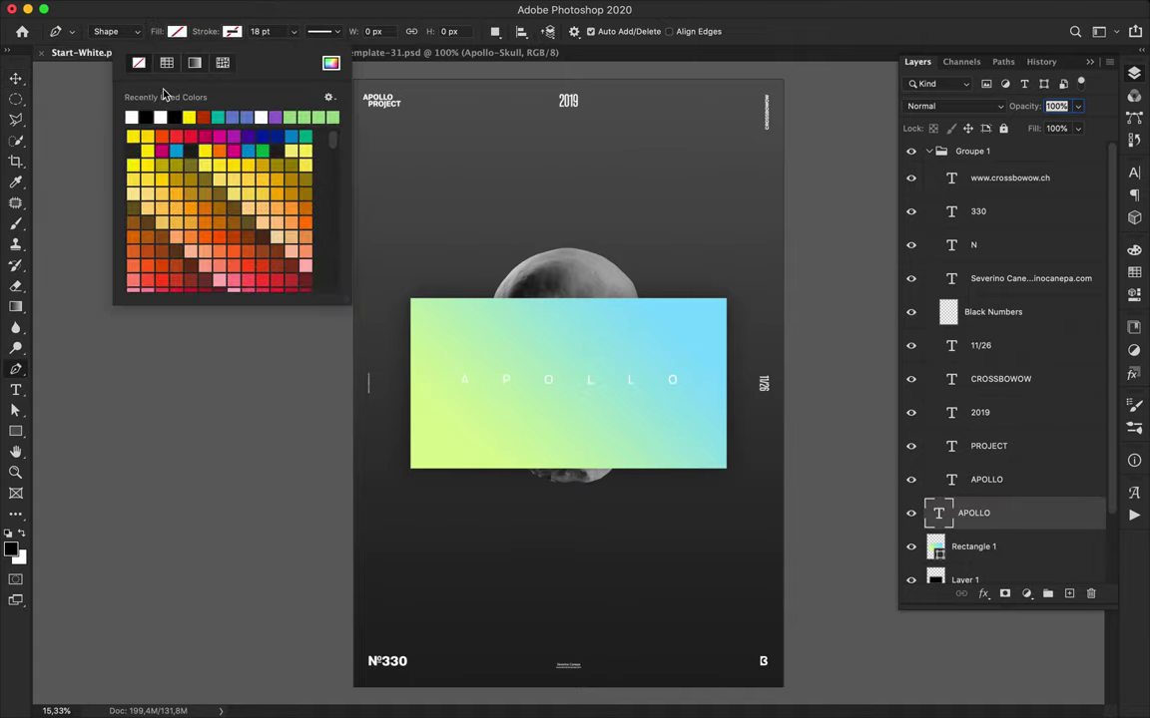
{"action": "left_click", "coordinate": [381, 139]}
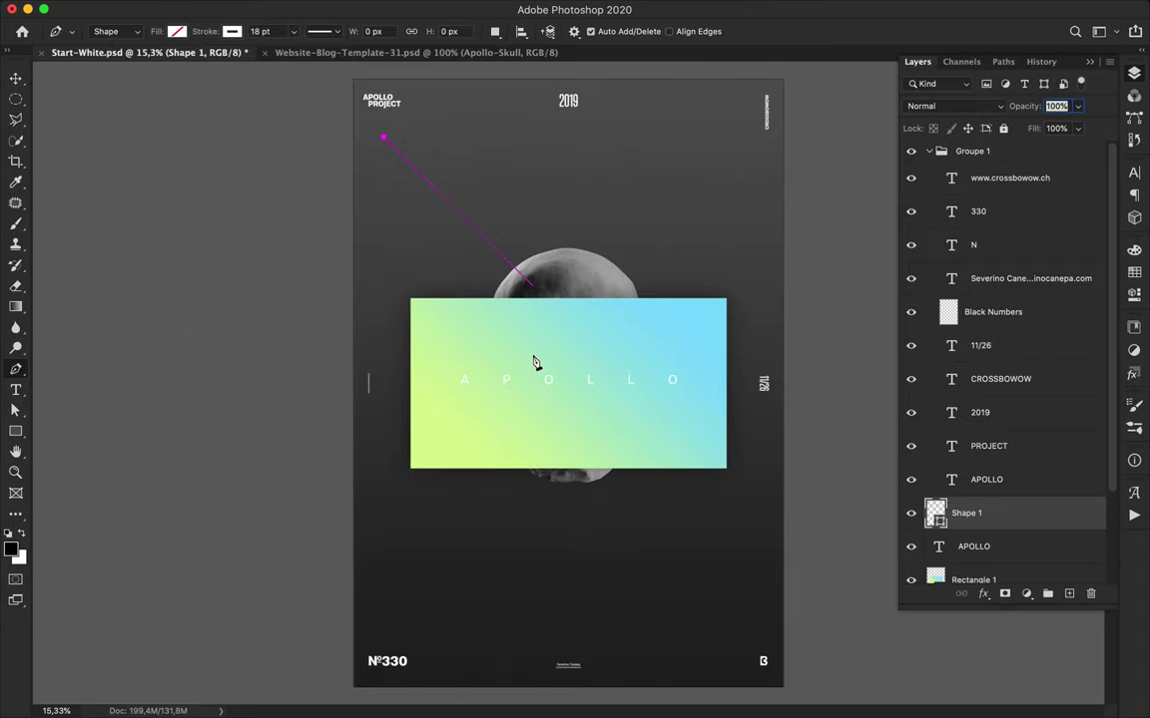
{"action": "left_click", "coordinate": [561, 349]}
{"action": "key", "text": "a"}
{"action": "key", "text": "v"}
- Draw a second white line from the rectangle's lower left toward the poster's lower right corner, and shift its endpoints outward
{"action": "key", "text": "p"}
{"action": "left_click", "coordinate": [462, 414]}
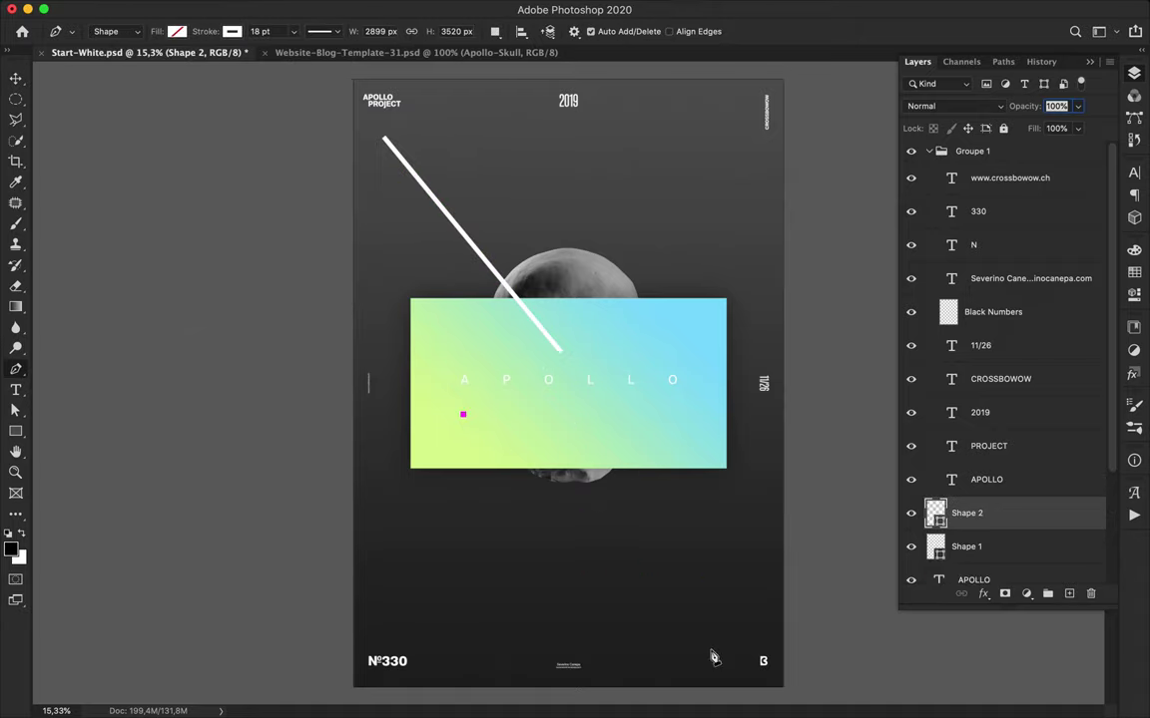
{"action": "left_click", "coordinate": [718, 617]}
{"action": "key", "text": "a"}
{"action": "left_click_drag", "start_coordinate": [466, 419], "coordinate": [445, 437]}
{"action": "left_click_drag", "start_coordinate": [723, 623], "coordinate": [744, 623]}
{"action": "key", "text": "v"}
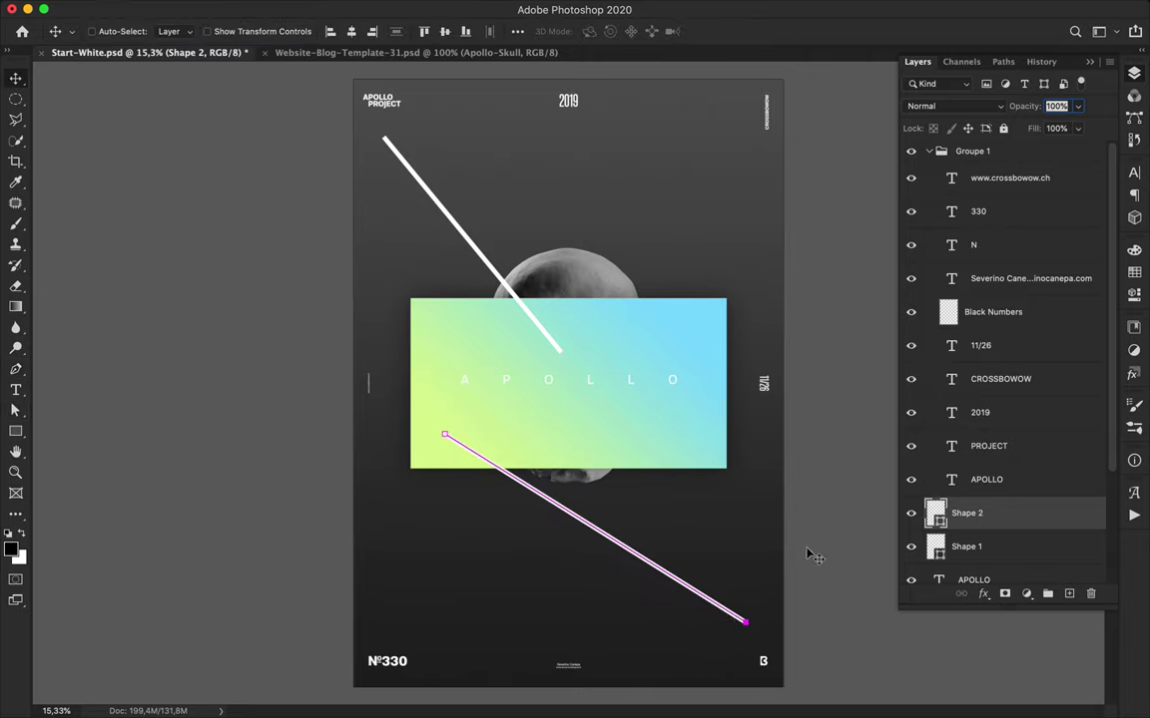
- Duplicate Apollo-Skull above the APOLLO text, copy a circle around its left eye socket to a new layer, and hide the duplicate
{"action": "left_click", "coordinate": [593, 277]}
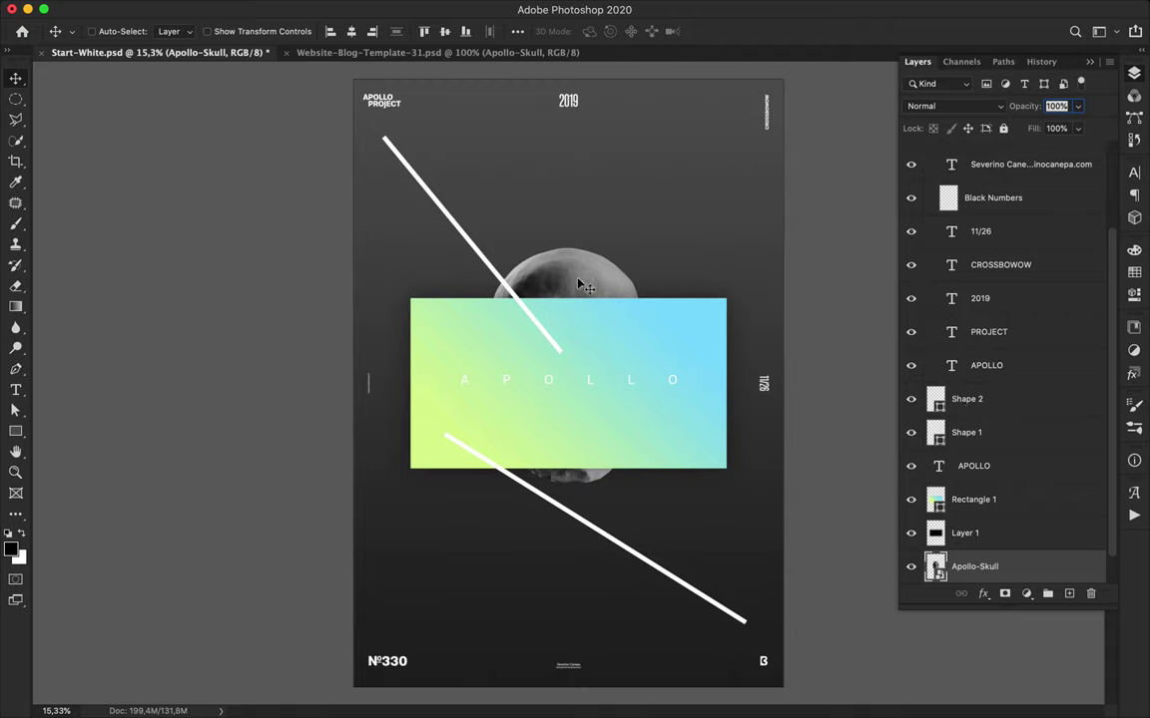
{"action": "left_click_drag", "start_coordinate": [1007, 566], "coordinate": [973, 449]}
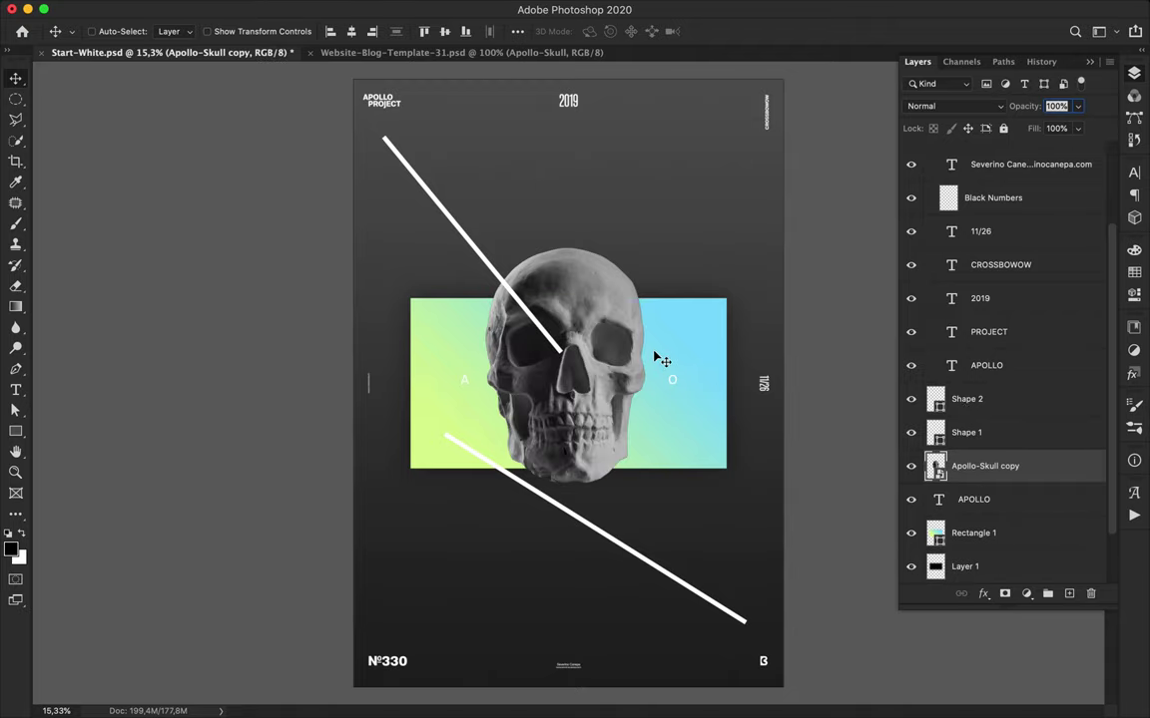
{"action": "left_click", "coordinate": [16, 102]}
{"action": "mouse_move", "coordinate": [564, 365]}
{"action": "left_mouse_down"}
{"action": "mouse_move", "coordinate": [573, 359]}
{"action": "mouse_move", "coordinate": [569, 374]}
{"action": "left_mouse_up"}
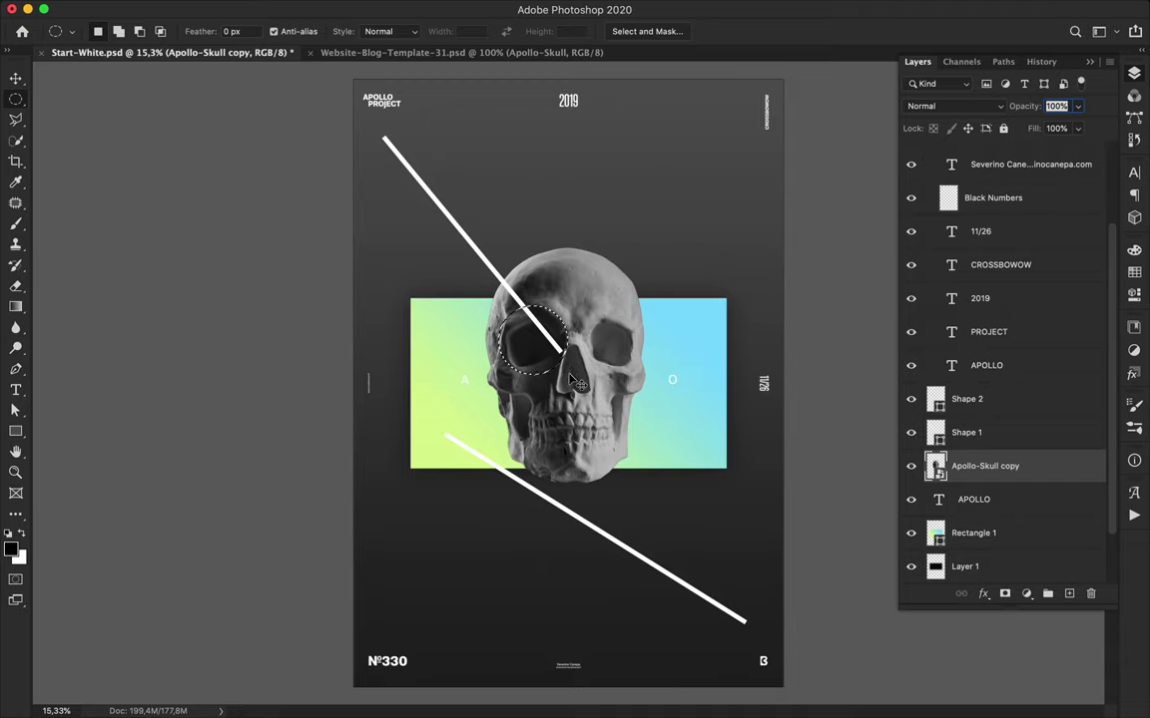
{"action": "key", "text": "ctrl+j"}
{"action": "left_click", "coordinate": [910, 499]}
- Move the circular eye cutout onto the upper diagonal line and place its layer above both line shapes
{"action": "key", "text": "v"}
{"action": "left_click_drag", "start_coordinate": [534, 358], "coordinate": [465, 258]}
{"action": "left_click_drag", "start_coordinate": [1026, 469], "coordinate": [998, 384]}
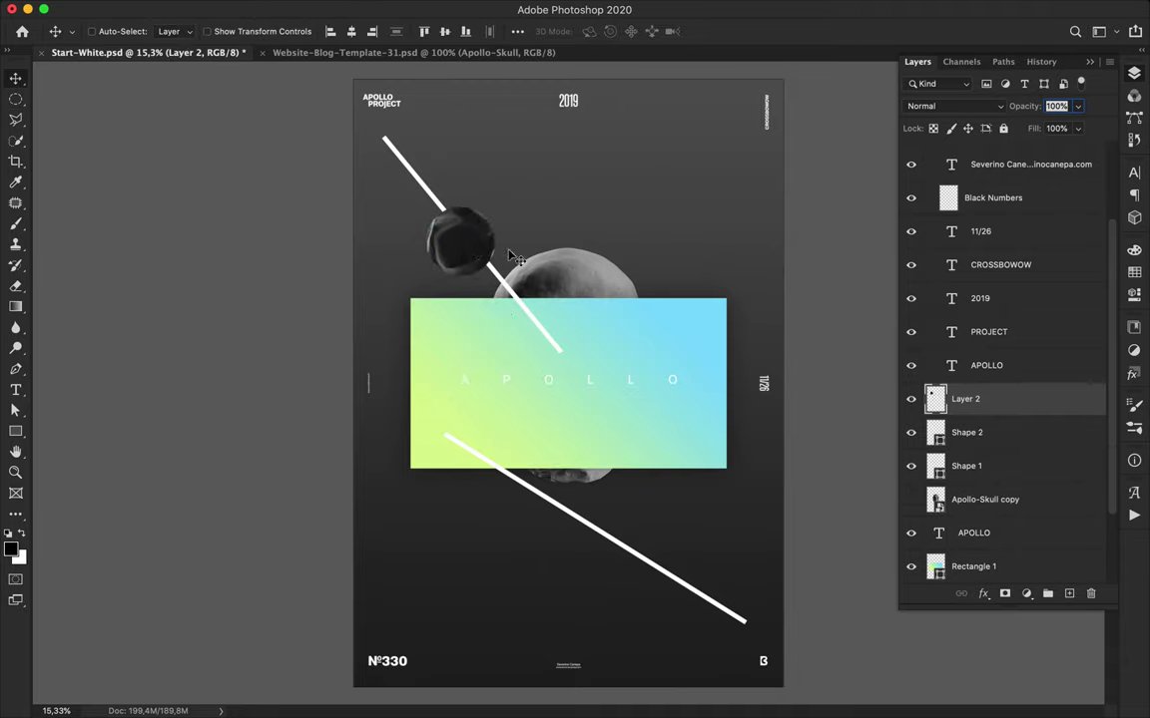
{"action": "left_click_drag", "start_coordinate": [464, 246], "coordinate": [457, 220]}
- Duplicate Rectangle 1 beneath Layer 1 and apply a Mosaic filter with a cell size of 200 to the copy
{"action": "scroll", "coordinate": [1012, 465], "scroll_direction": "down", "scroll_amount": 3}
{"action": "left_click", "coordinate": [1013, 465]}
{"action": "left_click_drag", "start_coordinate": [1013, 465], "coordinate": [962, 529]}
{"action": "left_click", "coordinate": [373, 8]}
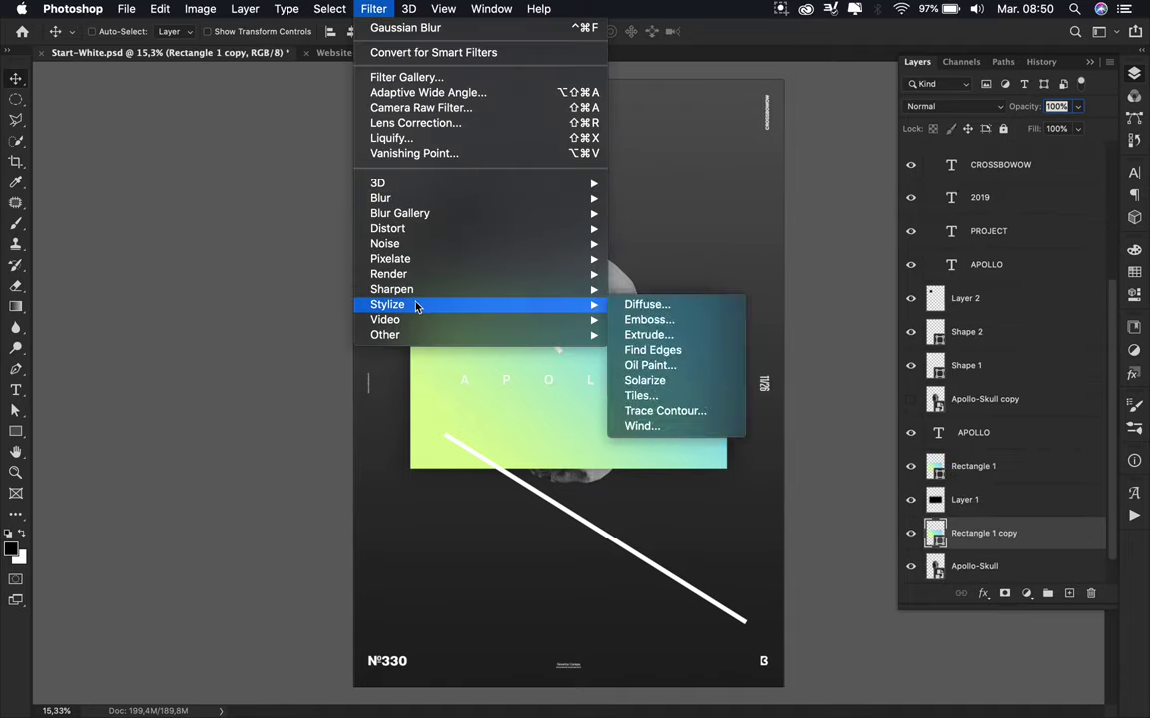
{"action": "left_click", "coordinate": [646, 340]}
{"action": "left_click", "coordinate": [596, 250]}
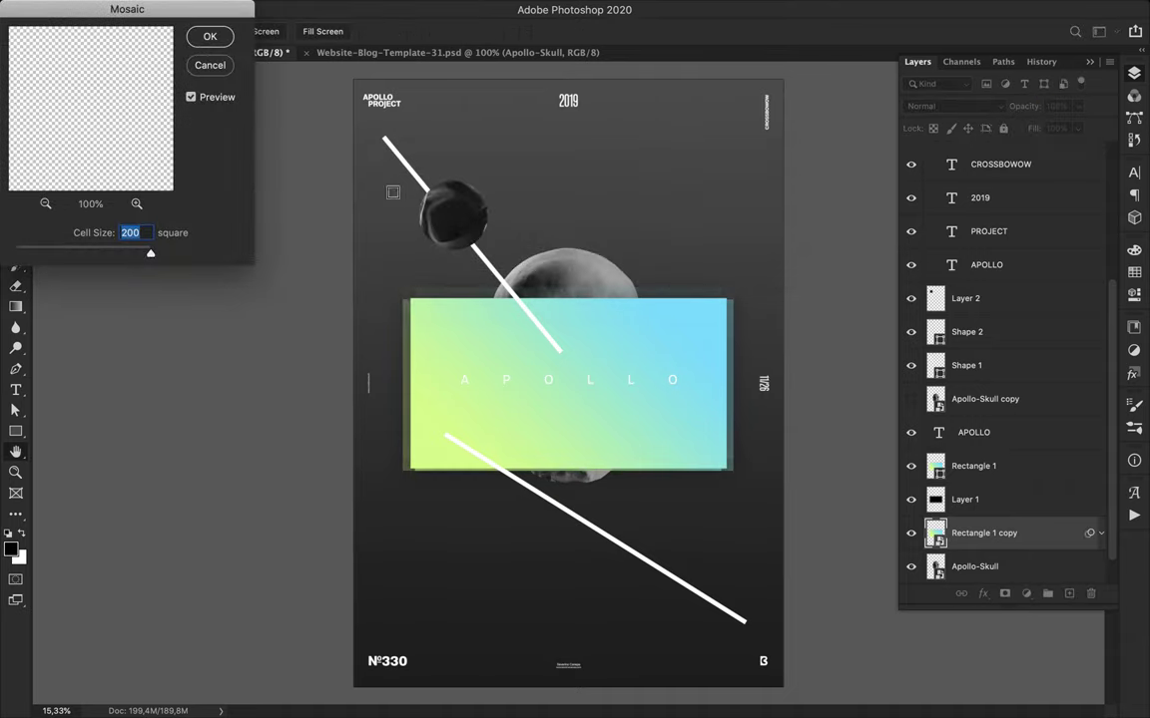
{"action": "left_click", "coordinate": [212, 37]}
- Enlarge the mosaic rectangle copy so it extends past the gradient rectangle on all sides
{"action": "key", "text": "ctrl+t"}
{"action": "left_click_drag", "start_coordinate": [725, 380], "coordinate": [745, 380]}
{"action": "key", "text": "Return"}
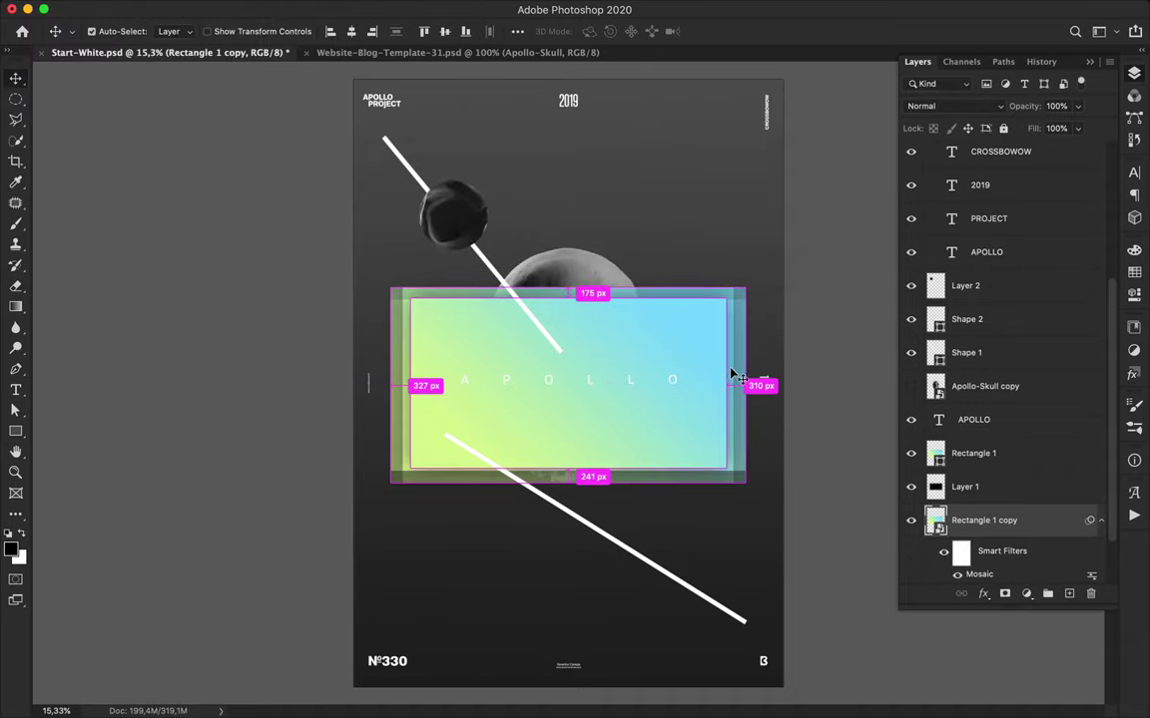
- Stretch the Background shape upward beyond the poster's top edge
{"action": "left_click", "coordinate": [677, 205]}
{"action": "key", "text": "ctrl+minus"}
{"action": "key", "text": "ctrl+minus"}
{"action": "key", "text": "ctrl+t"}
{"action": "left_click_drag", "start_coordinate": [568, 216], "coordinate": [569, 154]}
{"action": "key", "text": "Return"}
- Change the lighter stop of the Background gradient to a darker grey
{"action": "key", "text": "a"}
{"action": "left_click", "coordinate": [246, 33]}
{"action": "left_click", "coordinate": [278, 243]}
{"action": "left_click_drag", "start_coordinate": [280, 244], "coordinate": [307, 290]}
{"action": "double_click", "coordinate": [339, 247]}
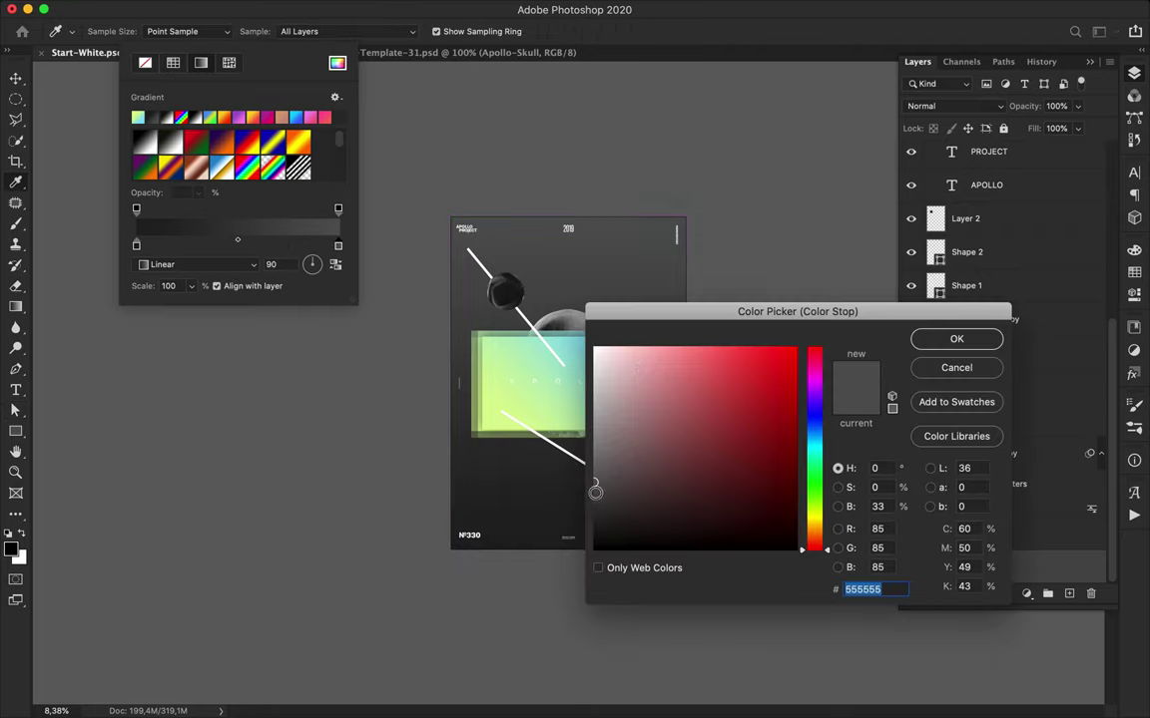
{"action": "left_click", "coordinate": [591, 498]}
{"action": "left_click", "coordinate": [955, 339]}
{"action": "key", "text": "super+0"}
- Show the Apollo-Skull copy and make a circular selection around its right eye socket
{"action": "key", "text": "v"}
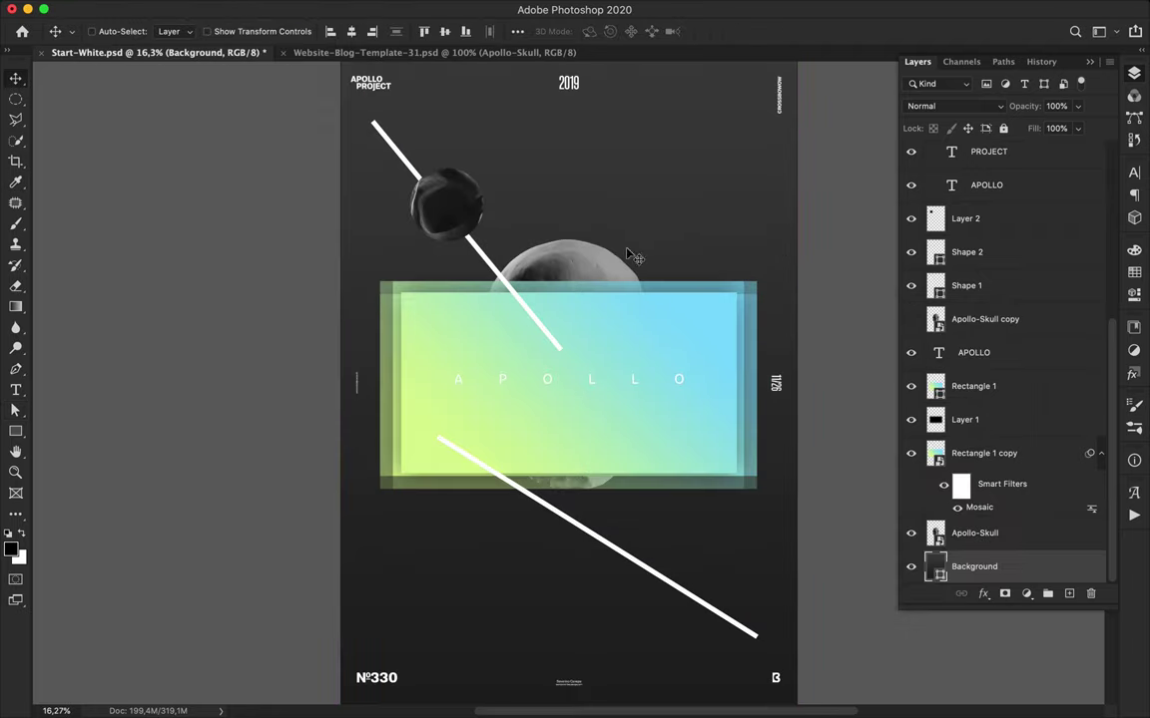
{"action": "left_click", "coordinate": [565, 258], "text": "super"}
{"action": "scroll", "coordinate": [998, 388], "scroll_direction": "up", "scroll_amount": 3}
{"action": "left_click", "coordinate": [998, 388]}
{"action": "left_click", "coordinate": [924, 358]}
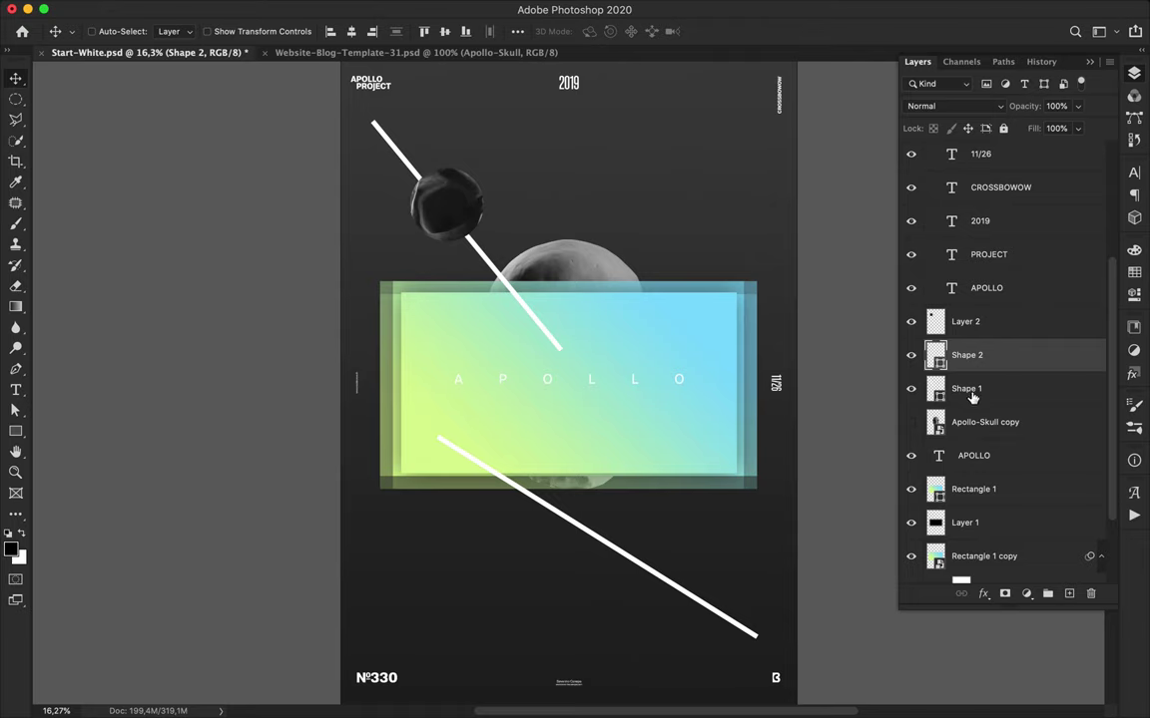
{"action": "left_click", "coordinate": [911, 422]}
{"action": "key", "text": "m"}
{"action": "left_click_drag", "start_coordinate": [579, 302], "coordinate": [648, 374]}
- Copy the selected eye socket from Apollo-Skull copy to a new layer above Layer 2 and place it near the lower line's right end
{"action": "key", "text": "super+v"}
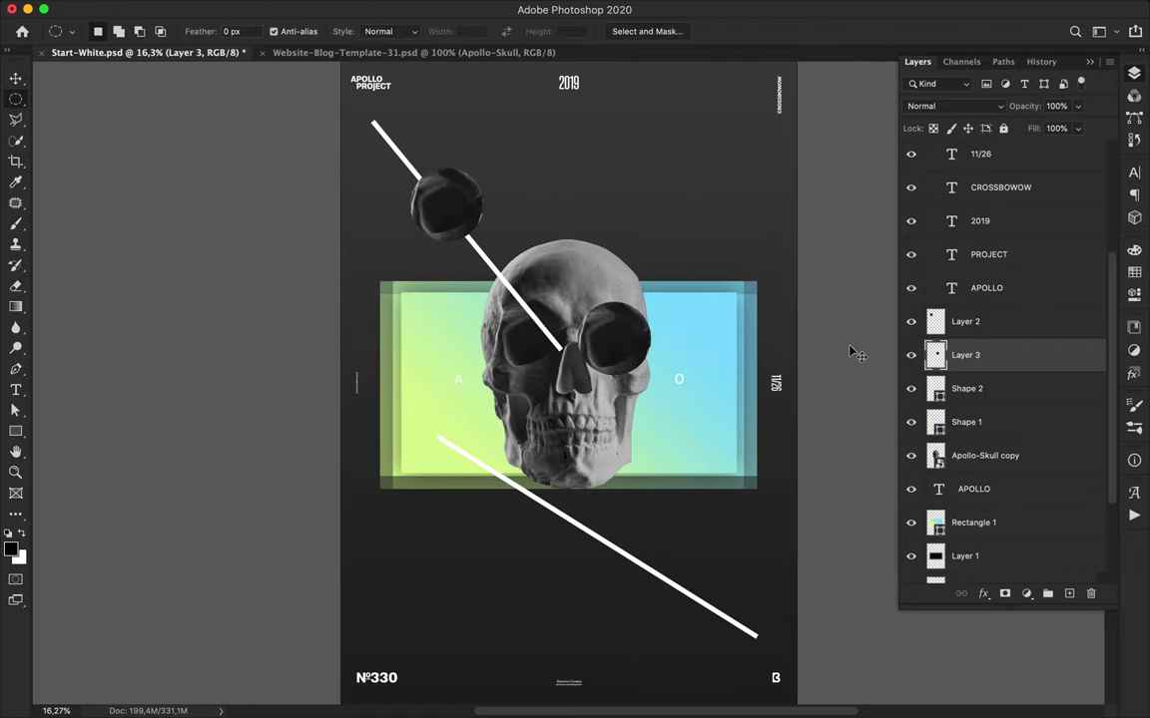
{"action": "key", "text": "super+z"}
{"action": "left_click", "coordinate": [1007, 423]}
{"action": "key", "text": "super+c"}
{"action": "key", "text": "super+v"}
{"action": "left_click_drag", "start_coordinate": [1008, 425], "coordinate": [928, 311]}
{"action": "key", "text": "v"}
{"action": "left_click_drag", "start_coordinate": [577, 334], "coordinate": [716, 604]}
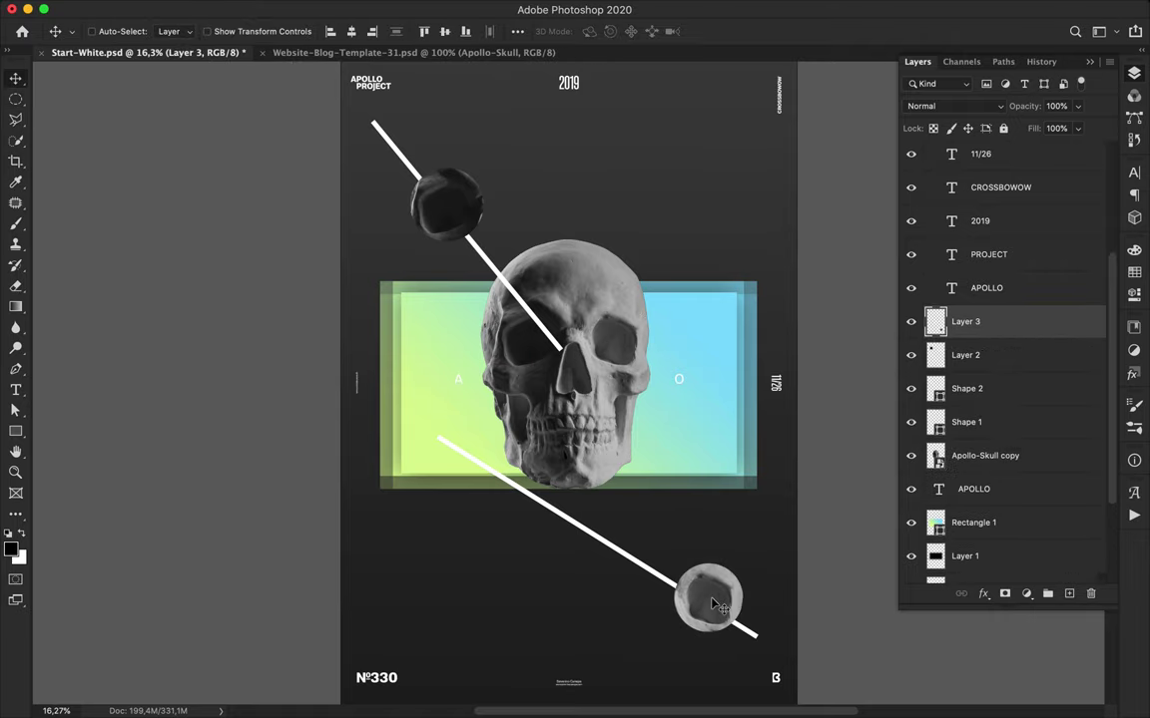
- Hide the Apollo-Skull copy and nudge the original skull down behind the rectangle
{"action": "left_click", "coordinate": [602, 368], "text": "super"}
{"action": "left_click", "coordinate": [909, 455]}
{"action": "left_click", "coordinate": [580, 271], "text": "super"}
{"action": "mouse_move", "coordinate": [578, 270]}
{"action": "left_mouse_down"}
{"action": "mouse_move", "coordinate": [584, 294]}
{"action": "mouse_move", "coordinate": [578, 280]}
{"action": "left_mouse_up"}
- Duplicate the lower eye cutout along the line and enlarge the copy so it overlaps the rectangle's bottom edge
{"action": "left_click_drag", "start_coordinate": [723, 599], "coordinate": [620, 589]}
{"action": "key", "text": "ctrl+t"}
{"action": "left_click_drag", "start_coordinate": [585, 551], "coordinate": [507, 442]}
{"action": "key", "text": "Return"}
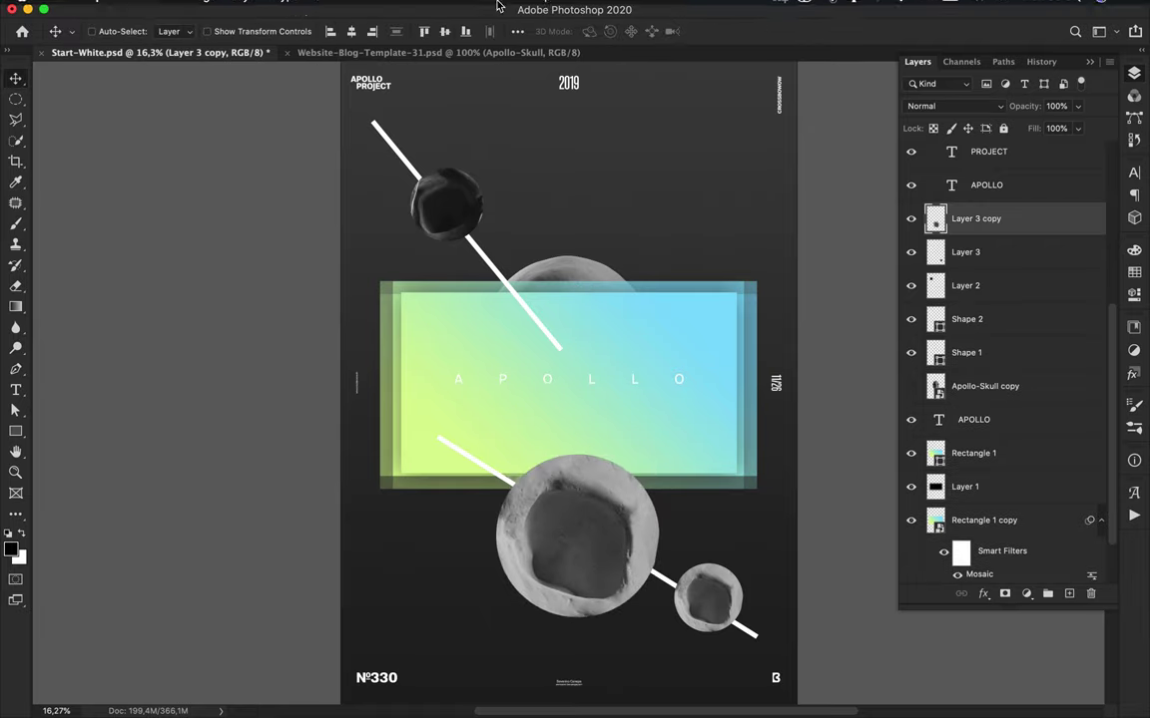
- Apply a Gaussian Blur to the large eye cutout, then move its layer below Shape 1 and shift it to the gradient rectangle's lower-left corner
{"action": "left_click", "coordinate": [443, 8]}
{"action": "mouse_move", "coordinate": [420, 268]}
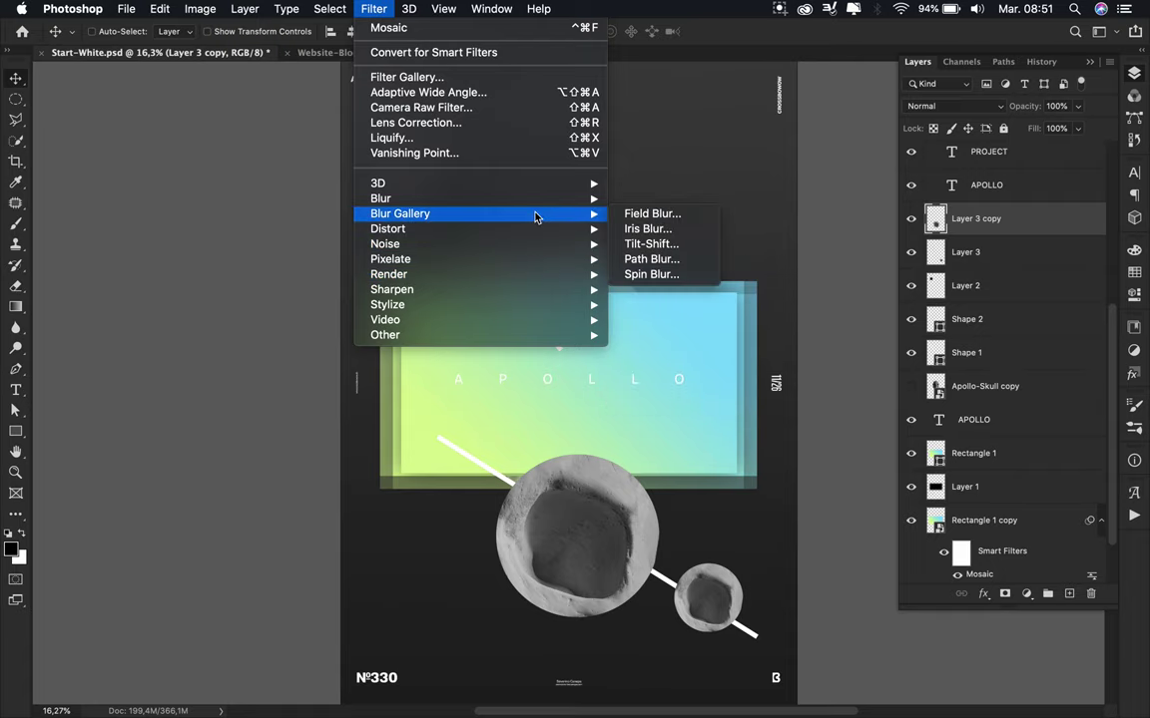
{"action": "mouse_move", "coordinate": [558, 199]}
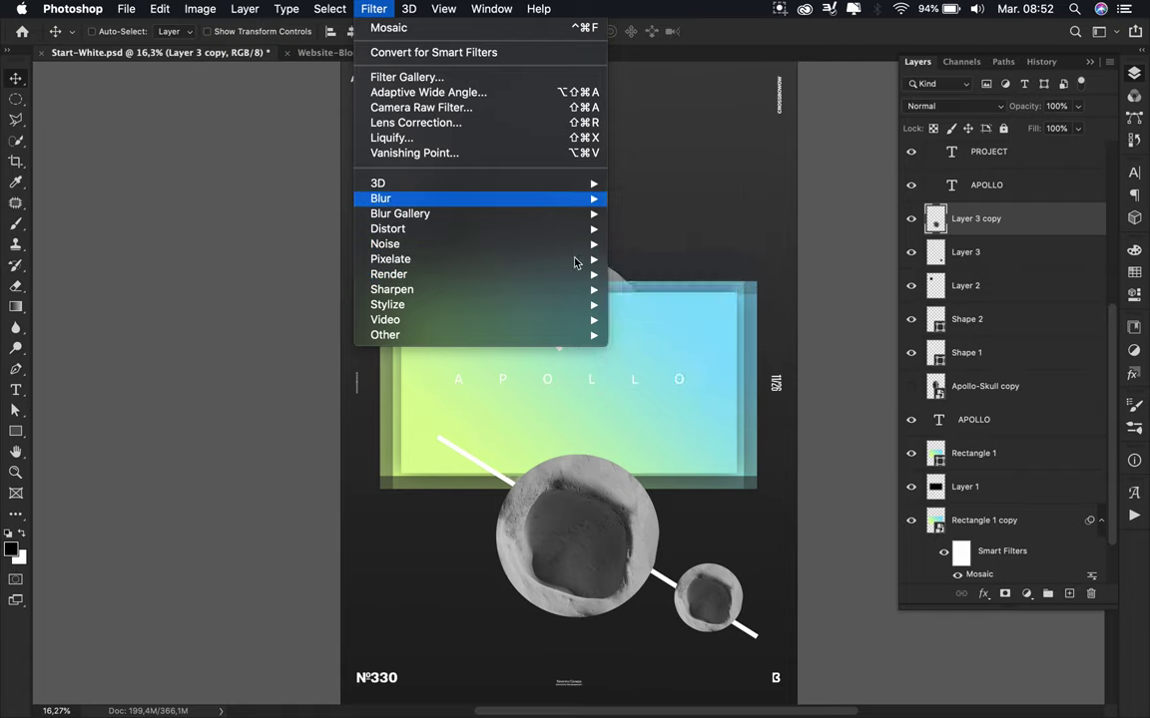
{"action": "left_click", "coordinate": [638, 259]}
{"action": "mouse_move", "coordinate": [836, 377]}
{"action": "left_mouse_down"}
{"action": "mouse_move", "coordinate": [824, 375]}
{"action": "mouse_move", "coordinate": [839, 378]}
{"action": "left_mouse_up"}
{"action": "key", "text": "Return"}
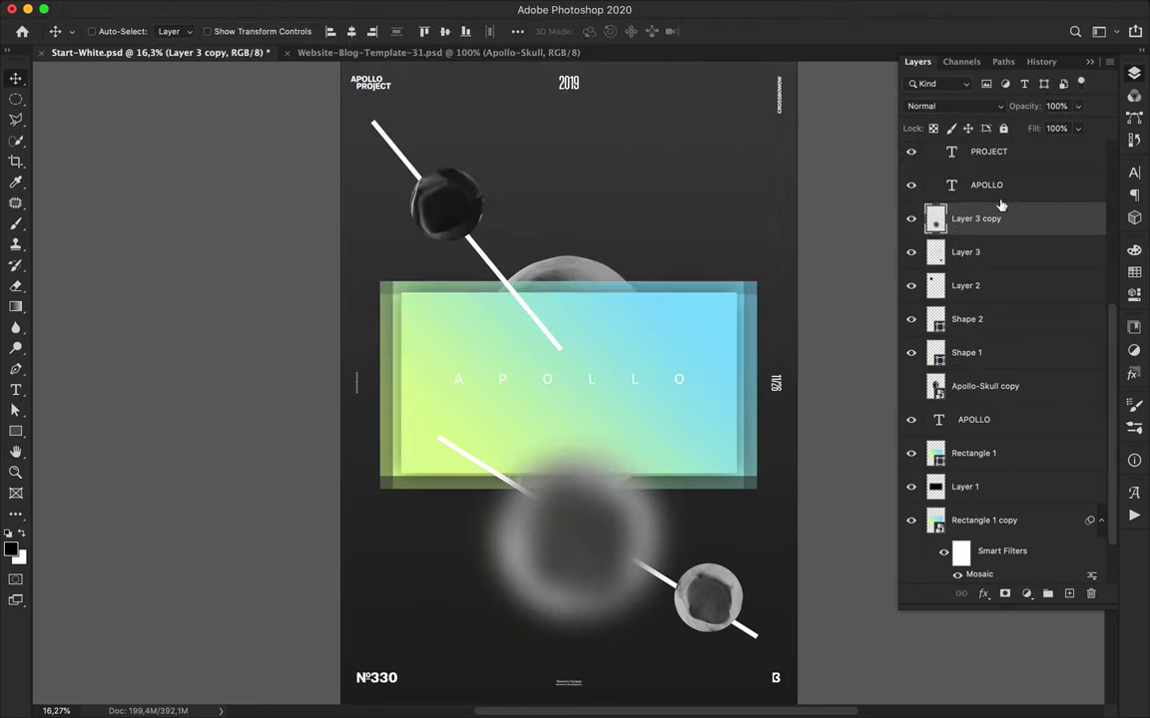
{"action": "left_click_drag", "start_coordinate": [1001, 209], "coordinate": [991, 351]}
{"action": "left_click_drag", "start_coordinate": [584, 580], "coordinate": [466, 539]}
- Duplicate Rectangle 1 over the blurred circle and stretch the copy vertically so it covers the whole circle
{"action": "left_click_drag", "start_coordinate": [717, 454], "coordinate": [598, 552]}
{"action": "key", "text": "ctrl+t"}
{"action": "left_click_drag", "start_coordinate": [454, 397], "coordinate": [454, 381]}
{"action": "left_click_drag", "start_coordinate": [596, 420], "coordinate": [596, 434]}
{"action": "key", "text": "Return"}
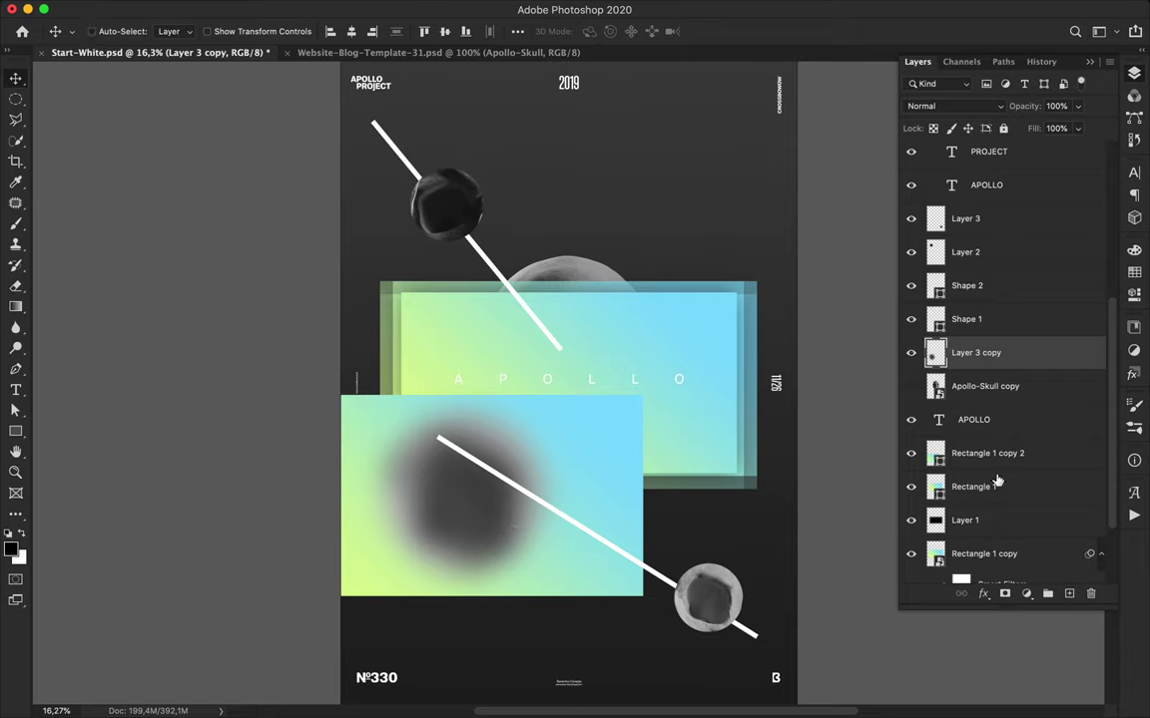
- Move Rectangle 1 copy 2 above Layer 3 copy, clip it to the blurred circle and set its blend mode to Color
{"action": "left_click_drag", "start_coordinate": [931, 459], "coordinate": [978, 338]}
{"action": "left_click", "coordinate": [980, 368], "text": "alt"}
{"action": "left_click", "coordinate": [988, 106]}
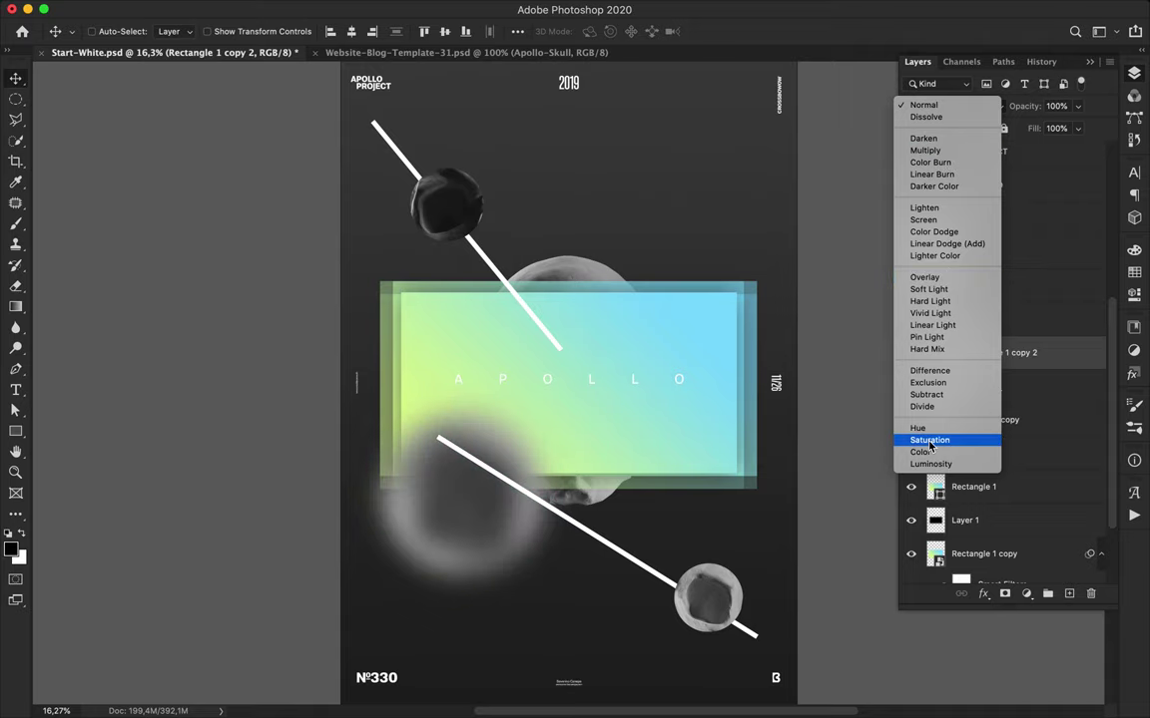
{"action": "key", "text": "Escape"}
- Try a different opacity and blend mode on the blurred circle's layer
{"action": "left_click", "coordinate": [964, 386]}
{"action": "left_click_drag", "start_coordinate": [1061, 150], "coordinate": [1119, 128]}
{"action": "left_click", "coordinate": [1077, 107]}
{"action": "left_click", "coordinate": [982, 107]}
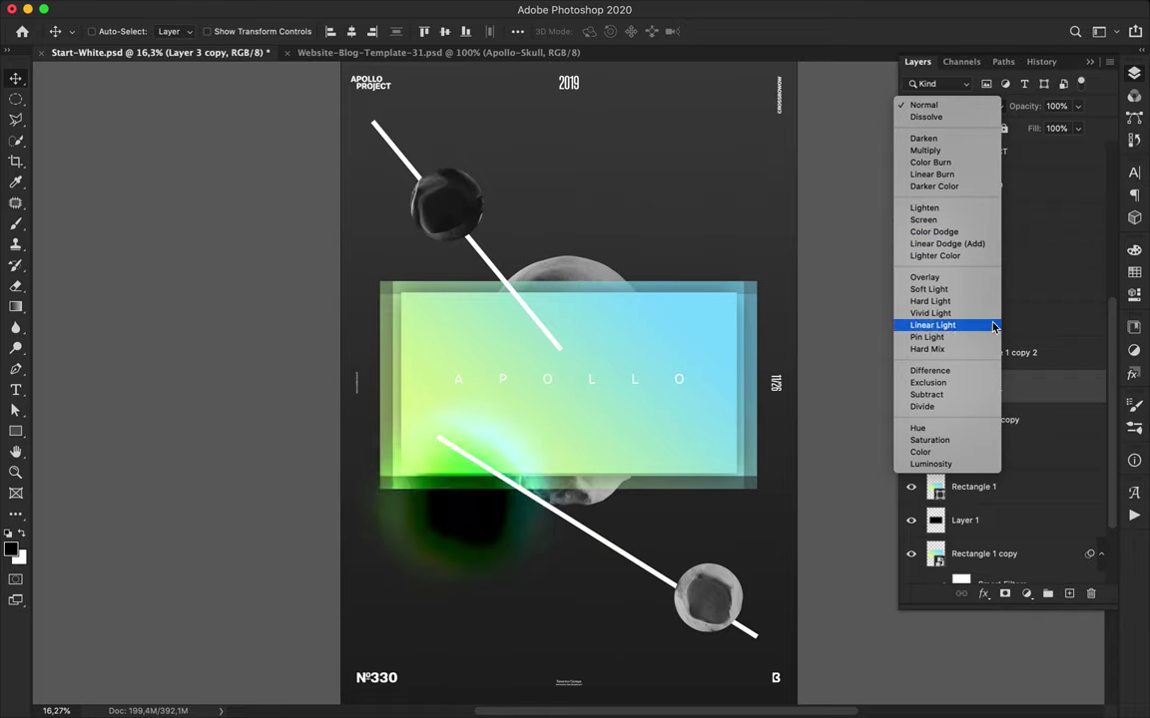
{"action": "left_click", "coordinate": [958, 540]}
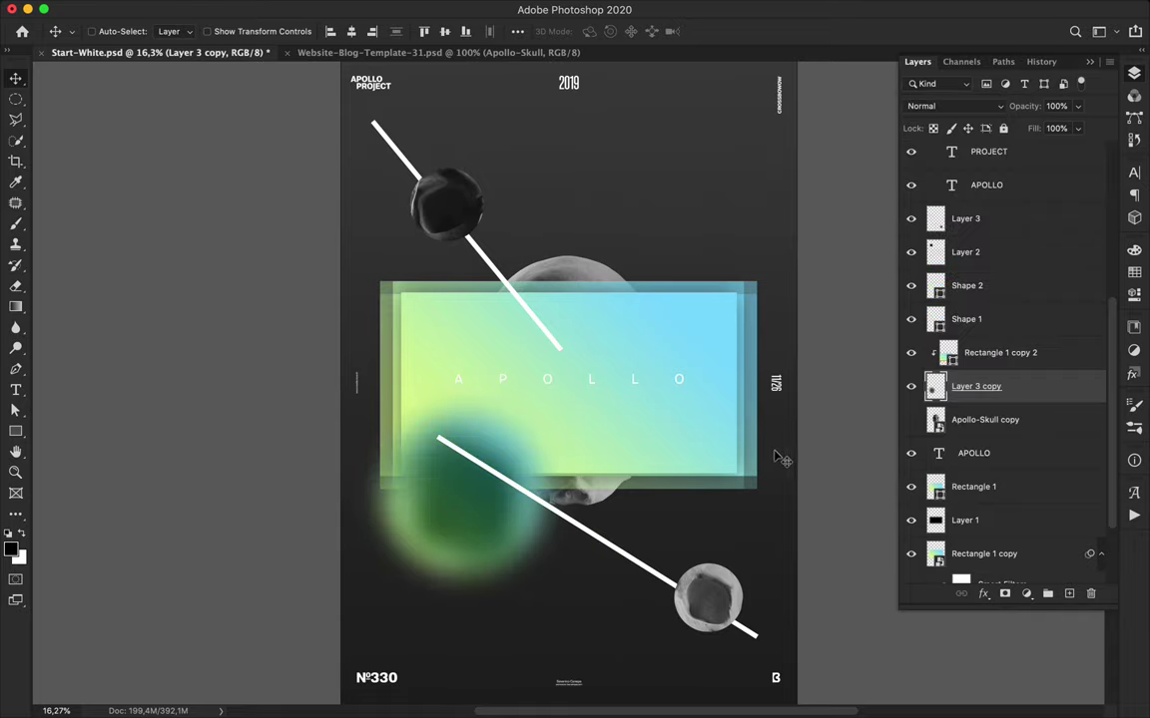
- Duplicate the clipped rectangle above itself and set the copy to Lighten blending with 37% opacity
{"action": "right_click", "coordinate": [1044, 351]}
{"action": "double_click", "coordinate": [1052, 349]}
{"action": "left_click", "coordinate": [1088, 106]}
{"action": "left_click_drag", "start_coordinate": [1056, 357], "coordinate": [1056, 341], "text": "alt"}
{"action": "left_click", "coordinate": [953, 106]}
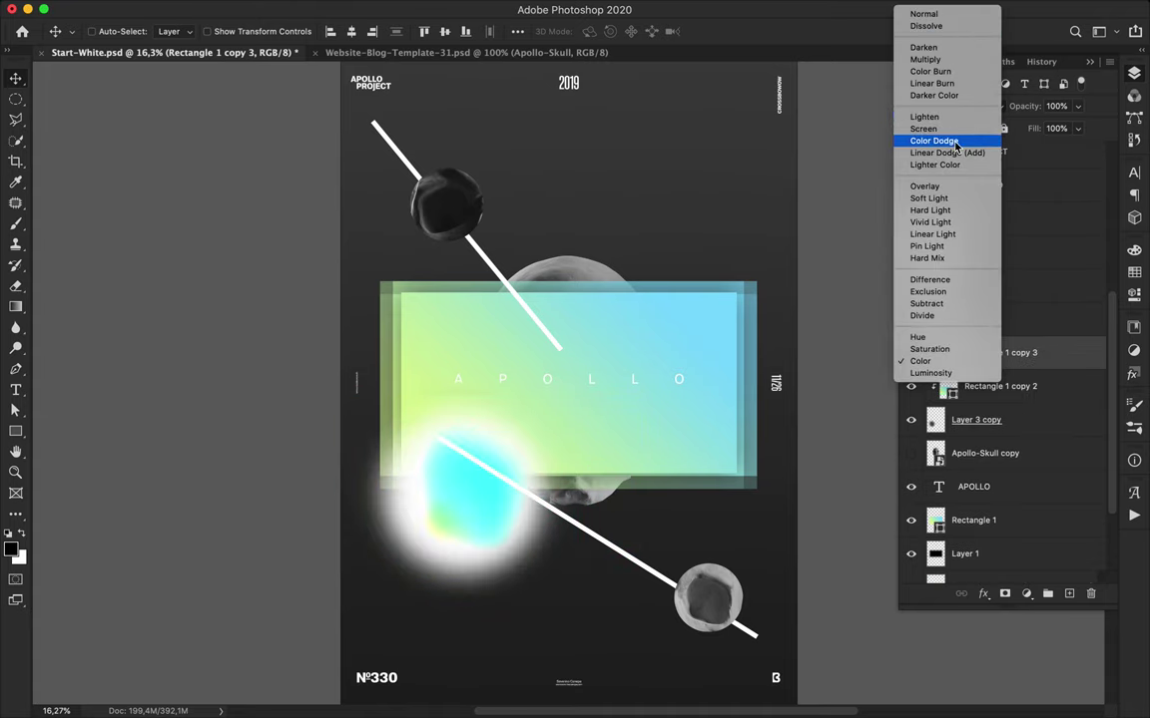
{"action": "left_click", "coordinate": [955, 117]}
{"action": "left_click_drag", "start_coordinate": [1078, 106], "coordinate": [1033, 128]}
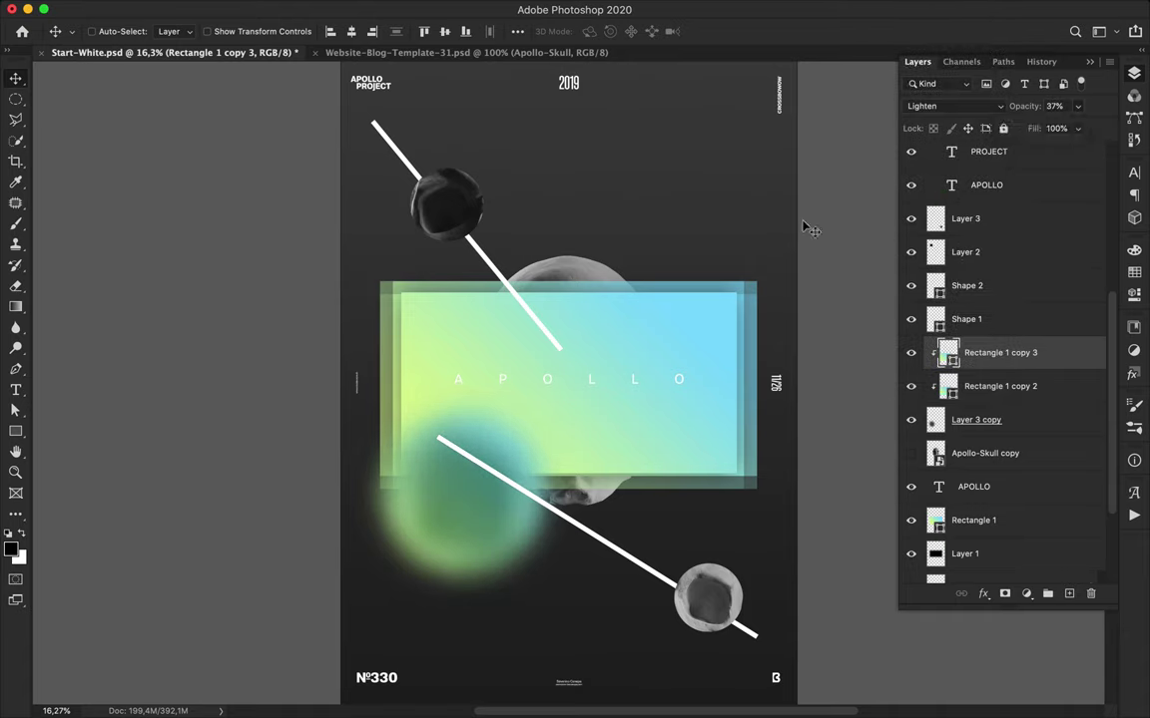
- Show the Apollo-Skull copy, make a rectangular selection around the teeth and copy that area from Apollo-Skull to a new layer
{"action": "left_click", "coordinate": [459, 213]}
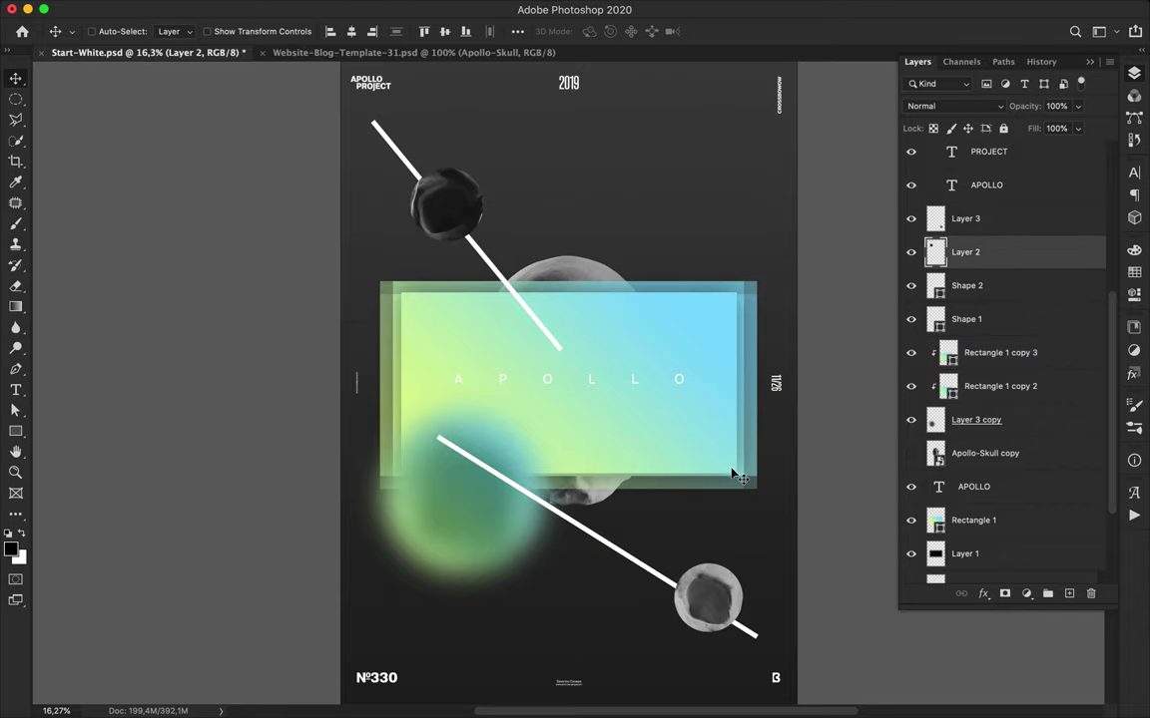
{"action": "scroll", "coordinate": [798, 324], "scroll_direction": "down", "scroll_amount": 3}
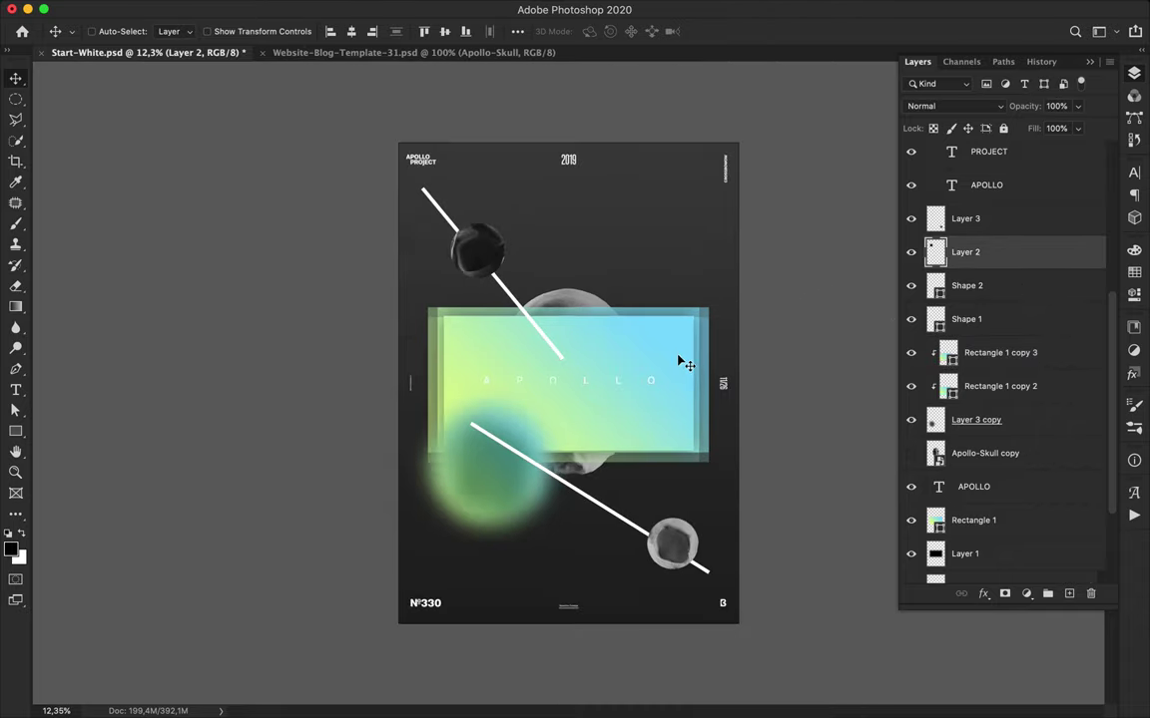
{"action": "left_click", "coordinate": [579, 305]}
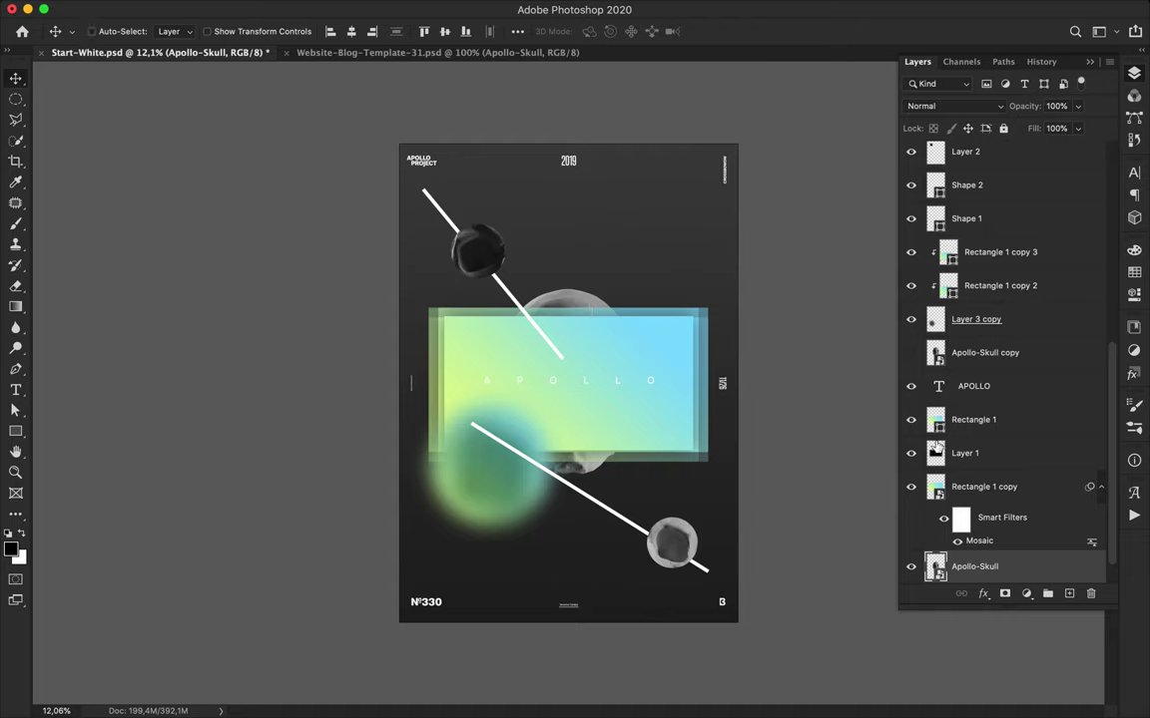
{"action": "left_click", "coordinate": [910, 352]}
{"action": "scroll", "coordinate": [572, 384], "scroll_direction": "up", "scroll_amount": 3}
{"action": "key", "text": "m"}
{"action": "right_click", "coordinate": [15, 99]}
{"action": "left_click", "coordinate": [90, 101]}
{"action": "left_click_drag", "start_coordinate": [446, 381], "coordinate": [589, 446]}
{"action": "key", "text": "ctrl+j"}
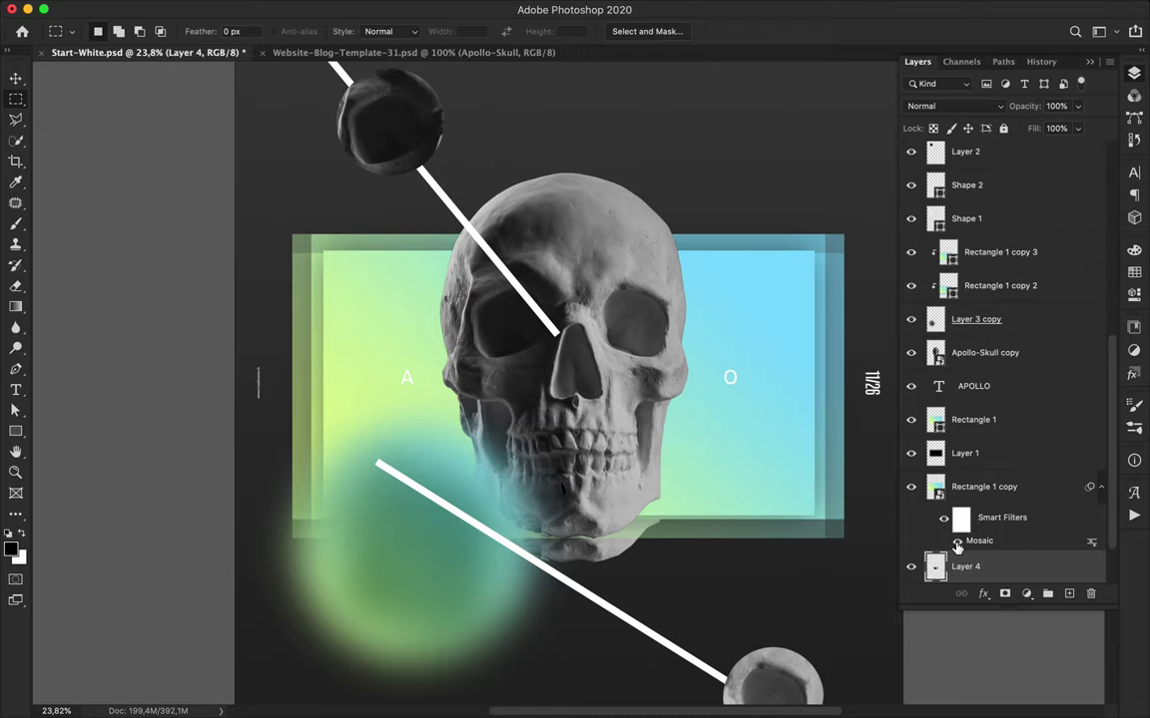
- Move the teeth layer above the APOLLO text layer and hide the Apollo-Skull copy
{"action": "left_click_drag", "start_coordinate": [973, 566], "coordinate": [977, 371]}
{"action": "left_click", "coordinate": [910, 352]}
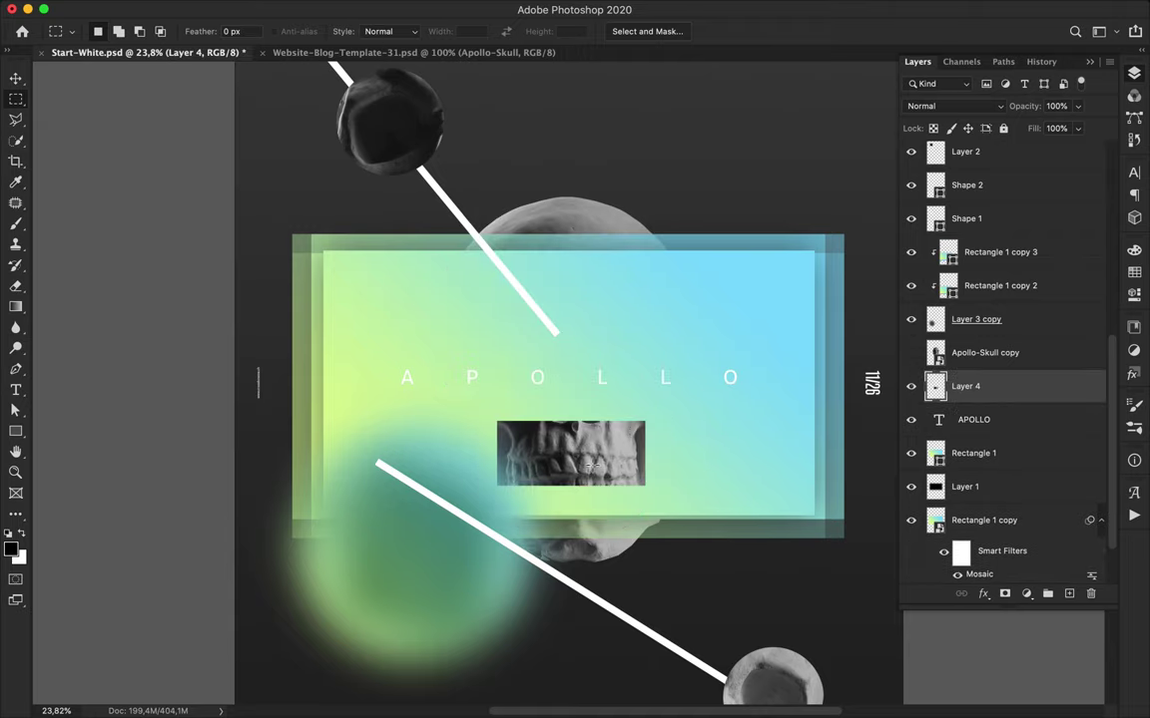
{"action": "key", "text": "v"}
{"action": "scroll", "coordinate": [604, 459], "scroll_direction": "down", "scroll_amount": 5}
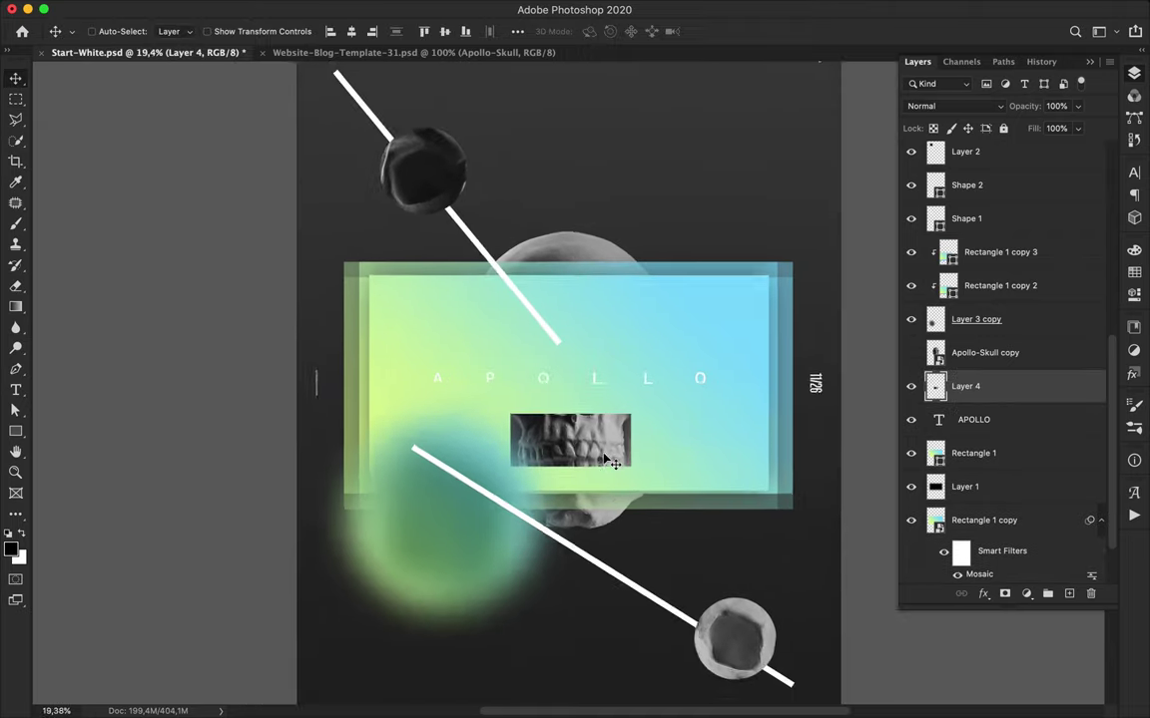
{"action": "left_click_drag", "start_coordinate": [589, 434], "coordinate": [578, 410]}
- Try duplicating Rectangle 1 copy beneath itself and applying another Mosaic filter to the duplicate
{"action": "scroll", "coordinate": [539, 264], "scroll_direction": "up", "scroll_amount": 4}
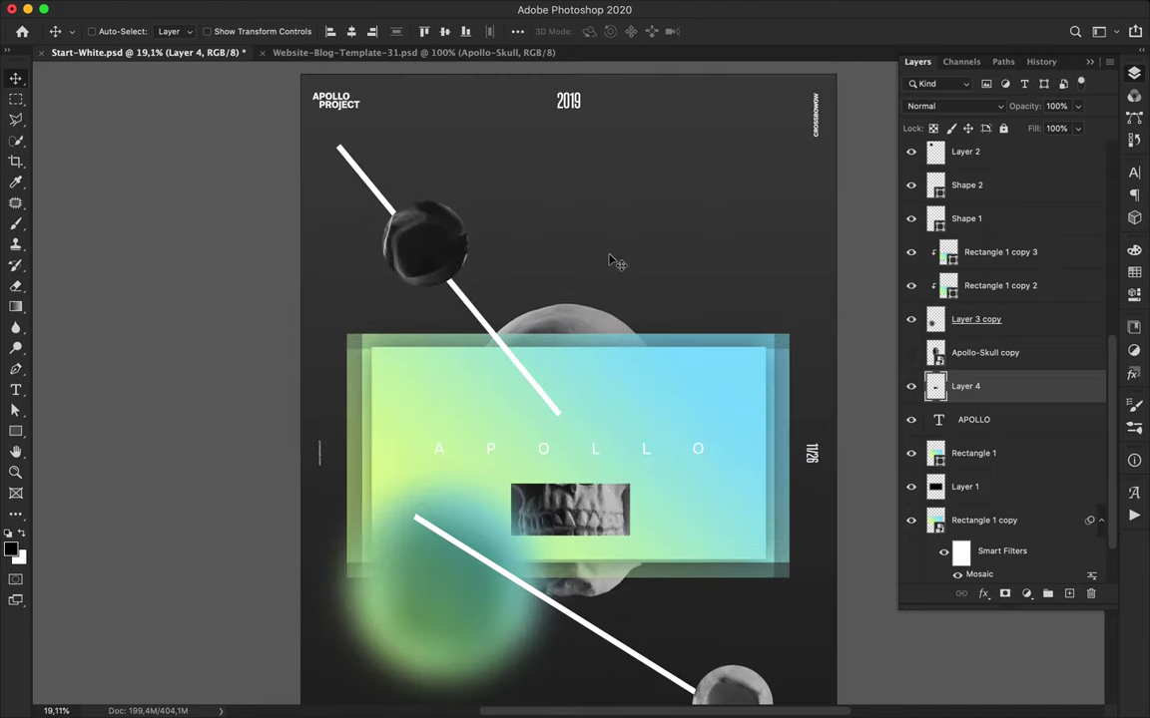
{"action": "scroll", "coordinate": [611, 276], "scroll_direction": "down", "scroll_amount": 1}
{"action": "left_click", "coordinate": [475, 581]}
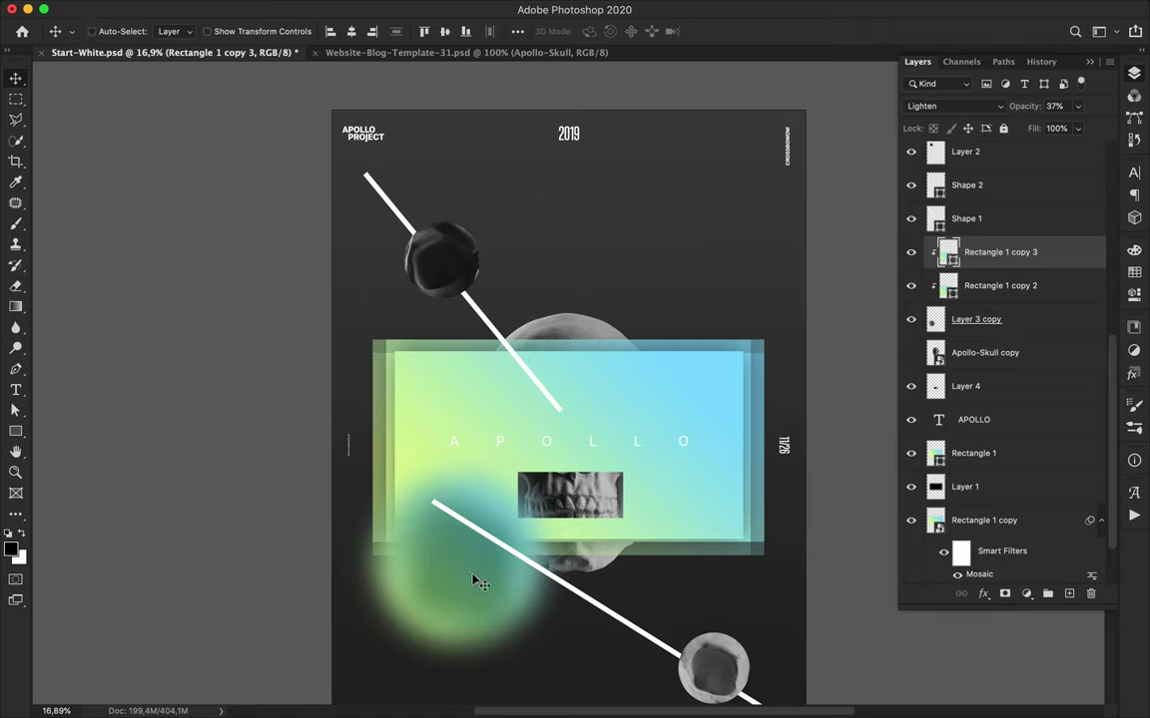
{"action": "left_click", "coordinate": [380, 372], "text": "super"}
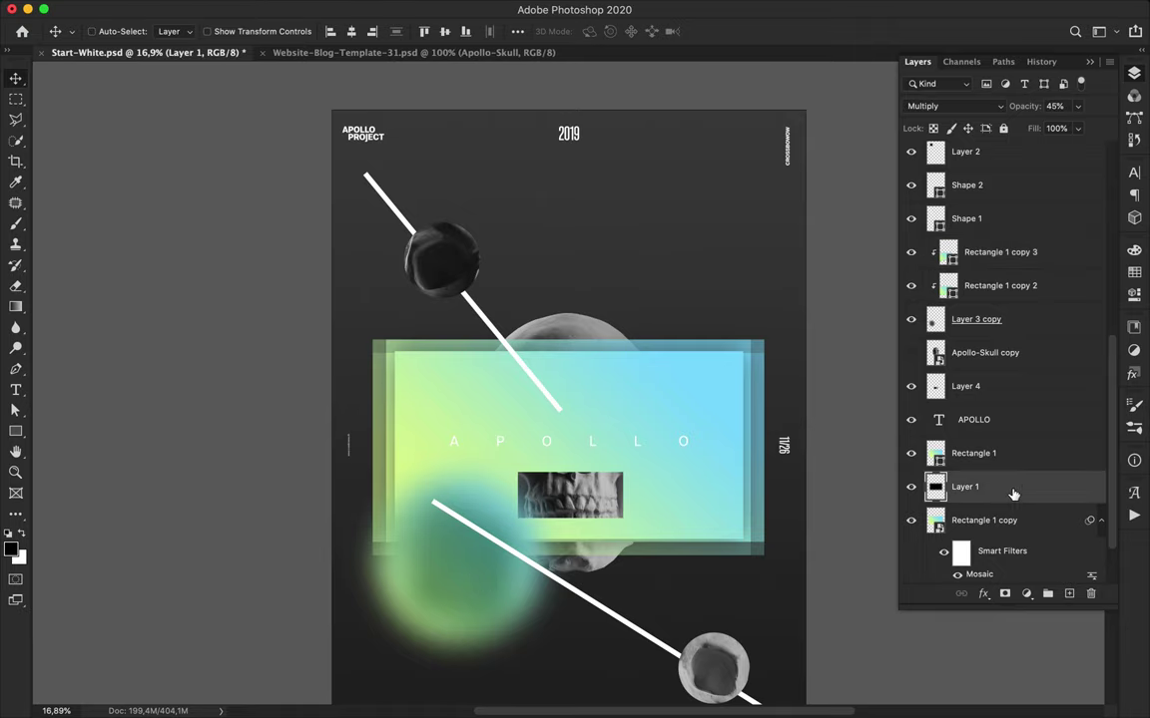
{"action": "scroll", "coordinate": [1012, 494], "scroll_direction": "down", "scroll_amount": 2}
{"action": "left_click", "coordinate": [1013, 457]}
{"action": "left_click_drag", "start_coordinate": [1013, 457], "coordinate": [1016, 511], "text": "alt"}
{"action": "mouse_move", "coordinate": [339, 5]}
{"action": "left_click", "coordinate": [376, 10]}
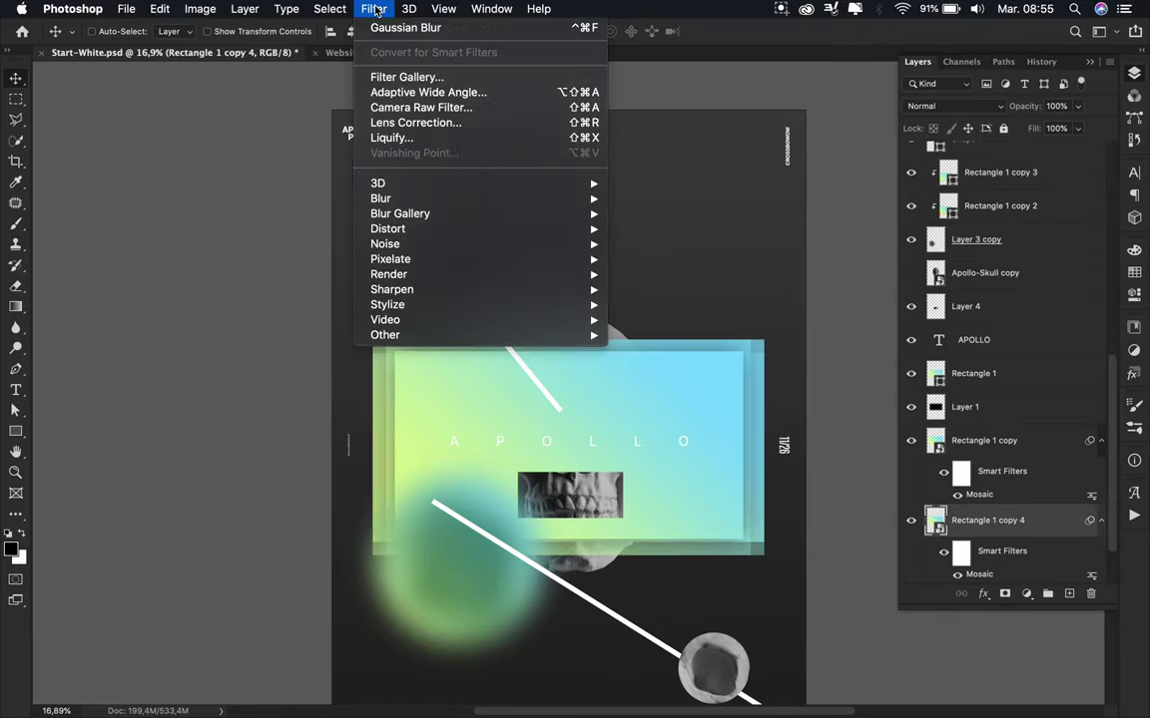
{"action": "mouse_move", "coordinate": [429, 258]}
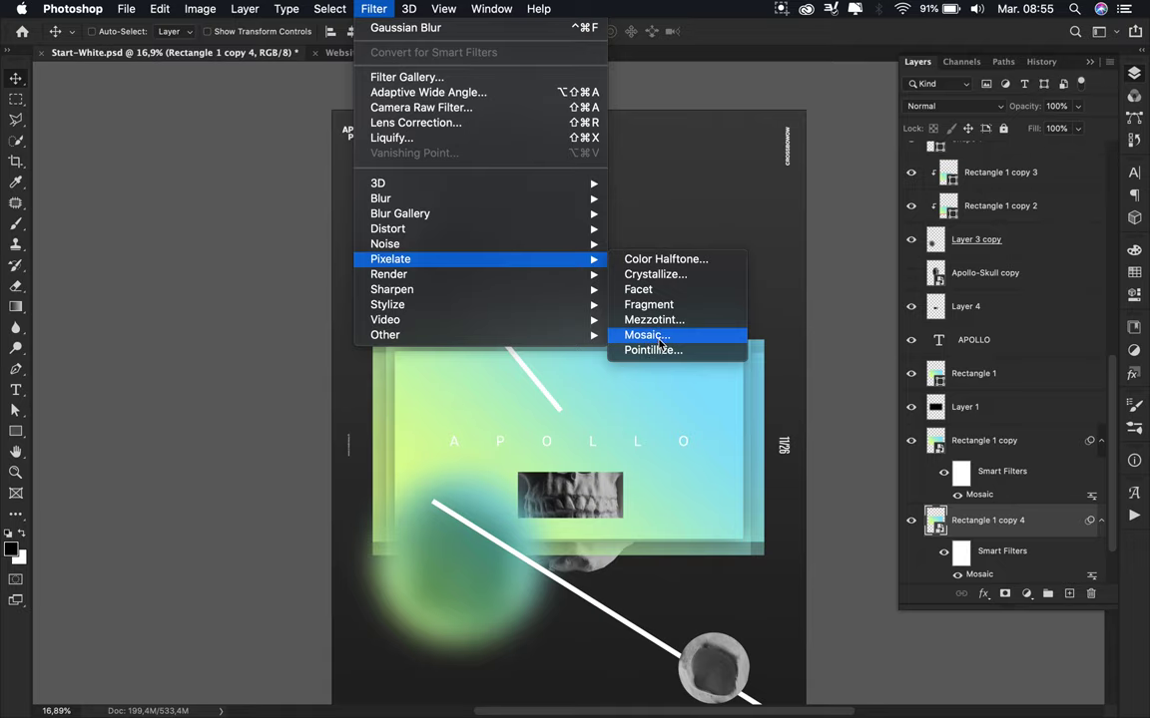
{"action": "left_click", "coordinate": [658, 342]}
{"action": "left_click", "coordinate": [208, 38]}
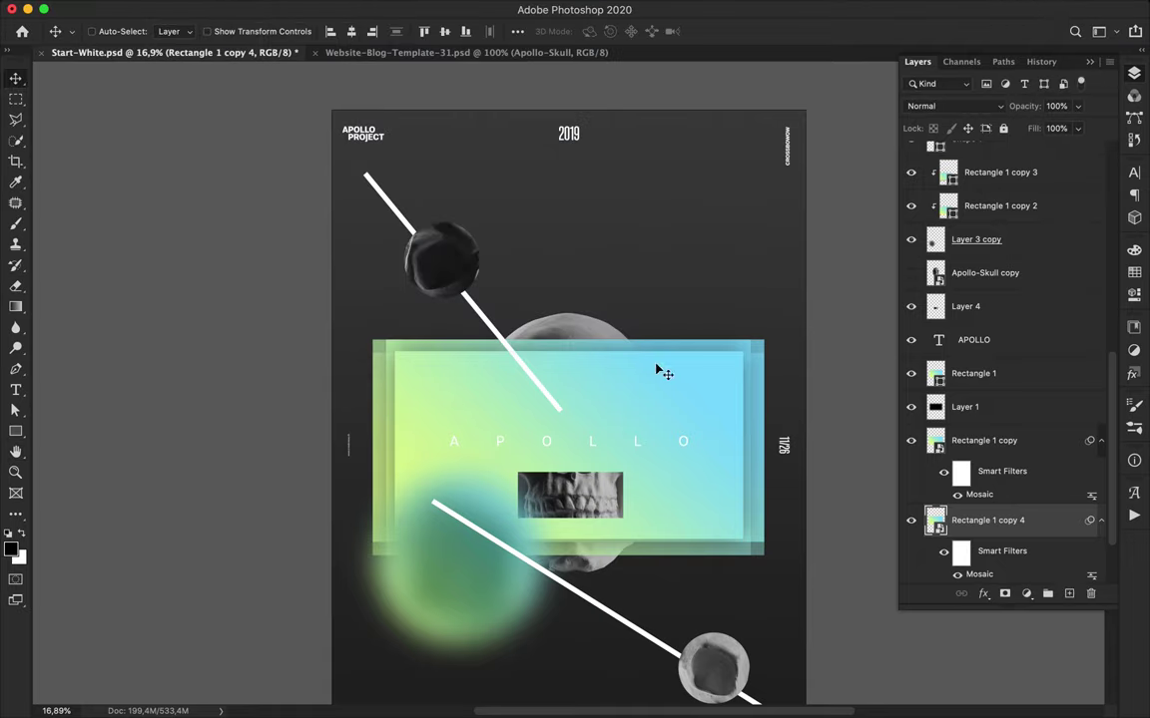
{"action": "left_click_drag", "start_coordinate": [663, 372], "coordinate": [663, 231]}
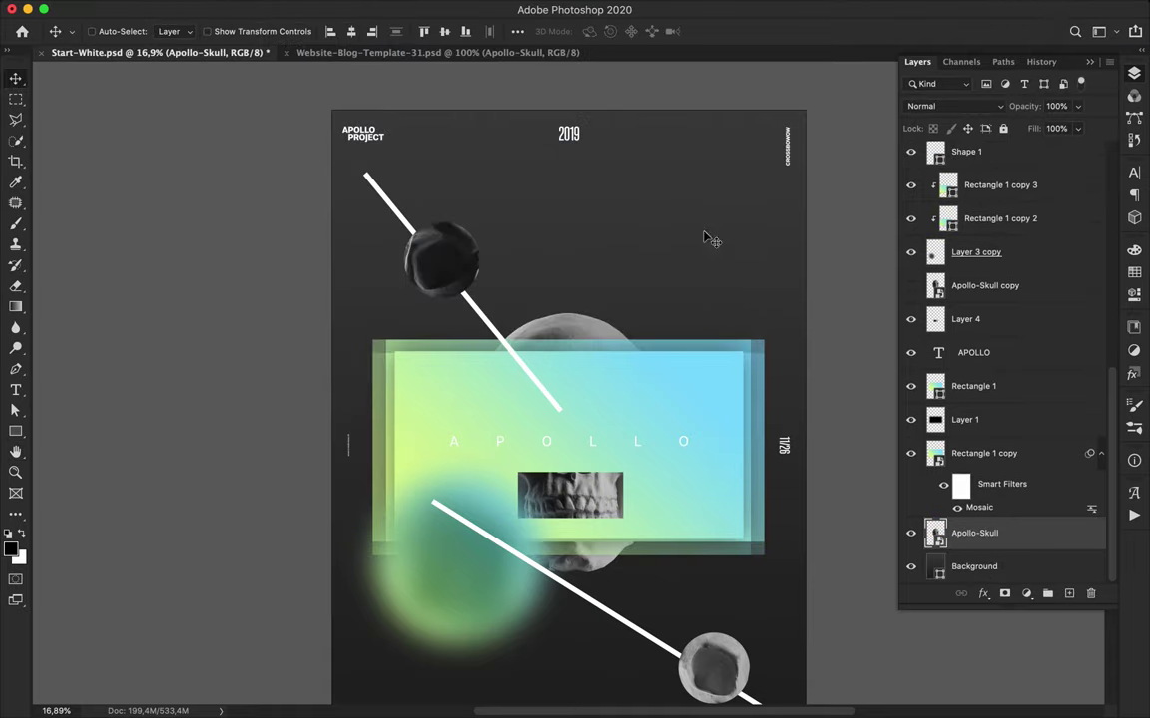
- Duplicate the APOLLO lettering repeatedly behind the skull, stacking the copies at varied vertical spacing above and below the gradient rectangle
{"action": "scroll", "coordinate": [711, 336], "scroll_direction": "down", "scroll_amount": 3}
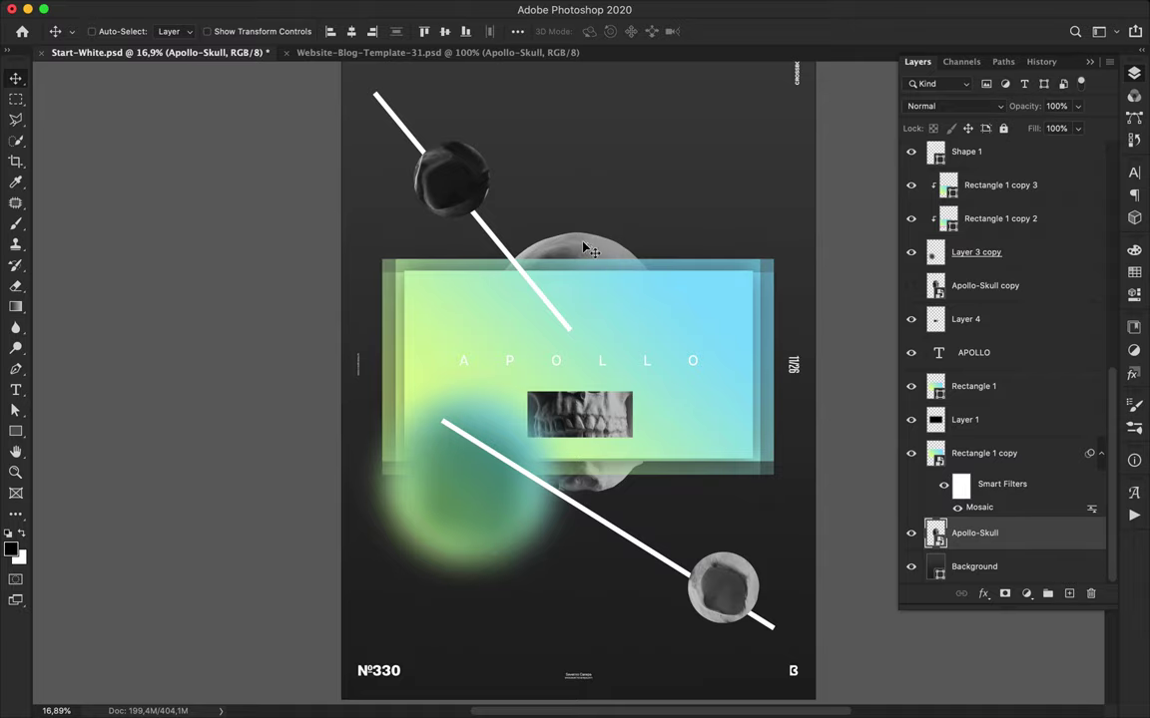
{"action": "scroll", "coordinate": [659, 256], "scroll_direction": "up", "scroll_amount": 3}
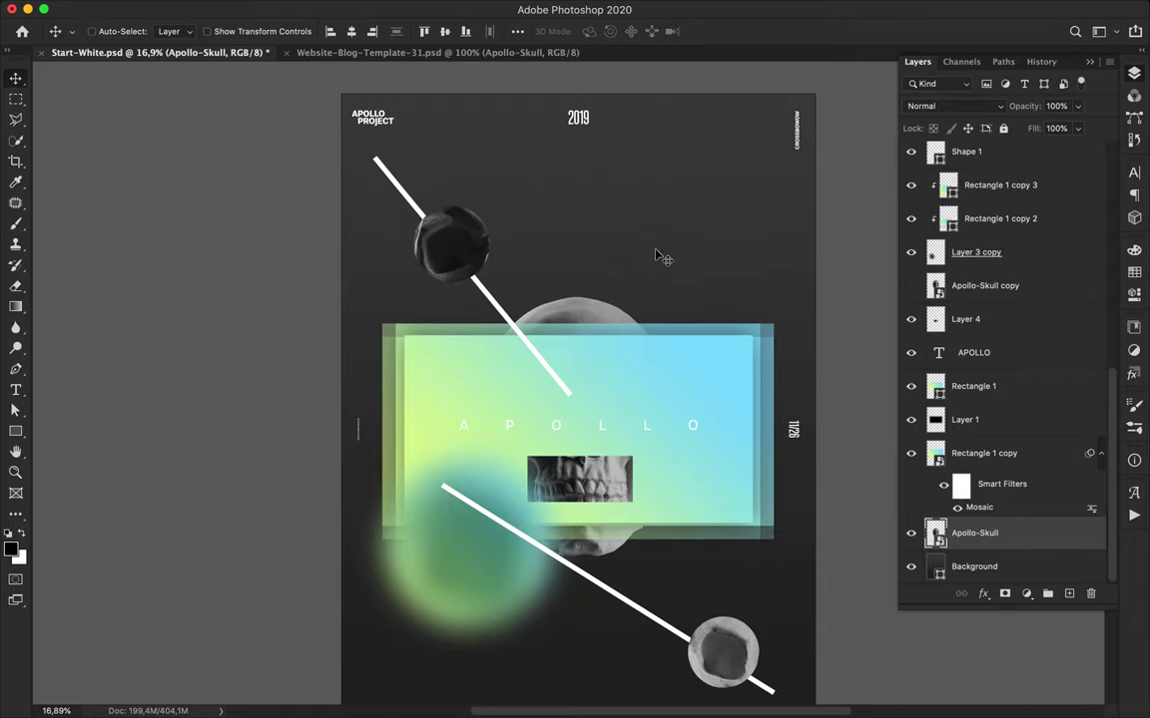
{"action": "scroll", "coordinate": [659, 257], "scroll_direction": "down", "scroll_amount": 3}
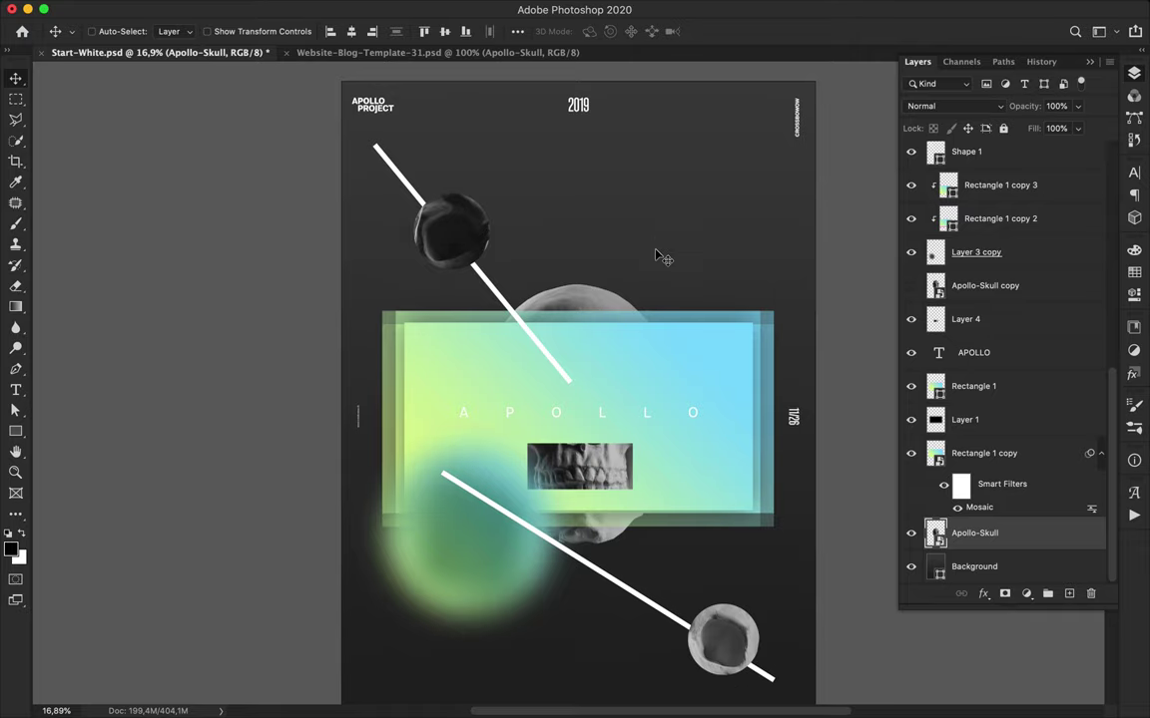
{"action": "left_click_drag", "start_coordinate": [644, 362], "coordinate": [645, 266]}
{"action": "left_click_drag", "start_coordinate": [978, 354], "coordinate": [997, 549]}
{"action": "mouse_move", "coordinate": [641, 249]}
{"action": "left_mouse_down"}
{"action": "mouse_move", "coordinate": [647, 270]}
{"action": "mouse_move", "coordinate": [647, 241]}
{"action": "left_mouse_up"}
{"action": "left_click_drag", "start_coordinate": [647, 242], "coordinate": [657, 212]}
{"action": "left_click_drag", "start_coordinate": [655, 410], "coordinate": [651, 86]}
{"action": "left_click_drag", "start_coordinate": [651, 86], "coordinate": [652, 147]}
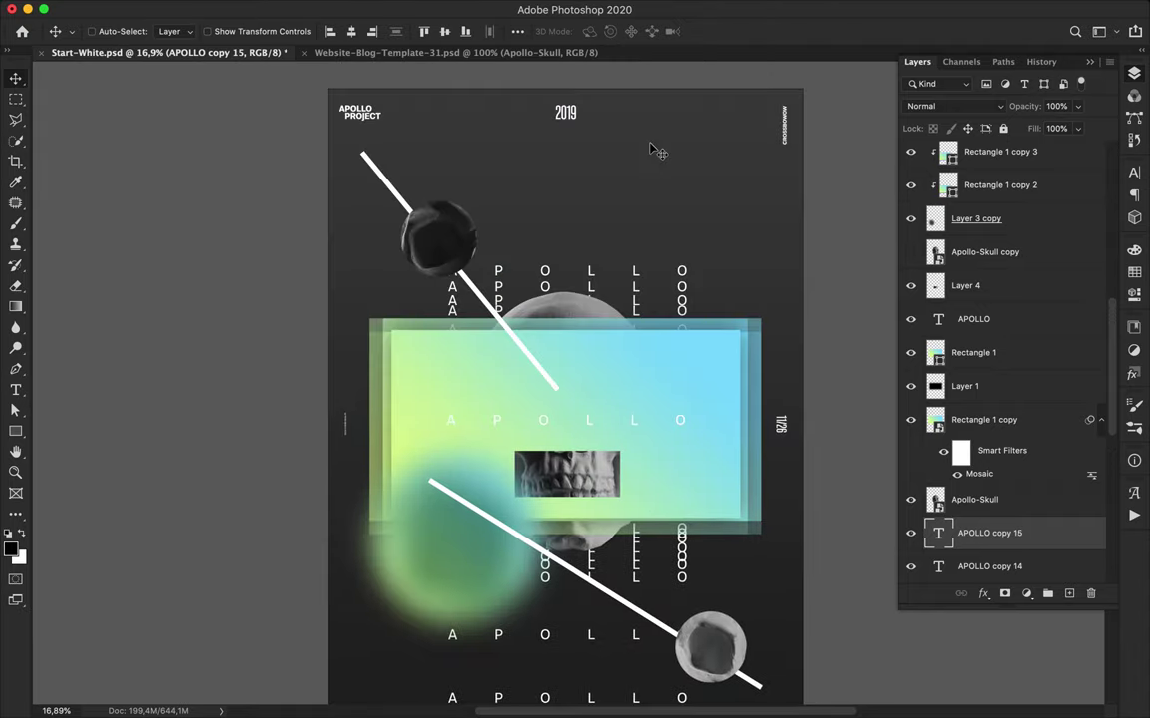
- Add further APOLLO copies in the upper poster area and at its top edge, plus one line offset to the right
{"action": "left_click", "coordinate": [590, 273], "text": "super"}
{"action": "left_click_drag", "start_coordinate": [589, 261], "coordinate": [593, 96]}
{"action": "left_click", "coordinate": [558, 273], "text": "super"}
{"action": "left_click_drag", "start_coordinate": [571, 275], "coordinate": [605, 233]}
- Set the offset APOLLO line's tracking to 200 and its font size to 190 pt, positioning it above the stacked lettering
{"action": "left_click", "coordinate": [1133, 173]}
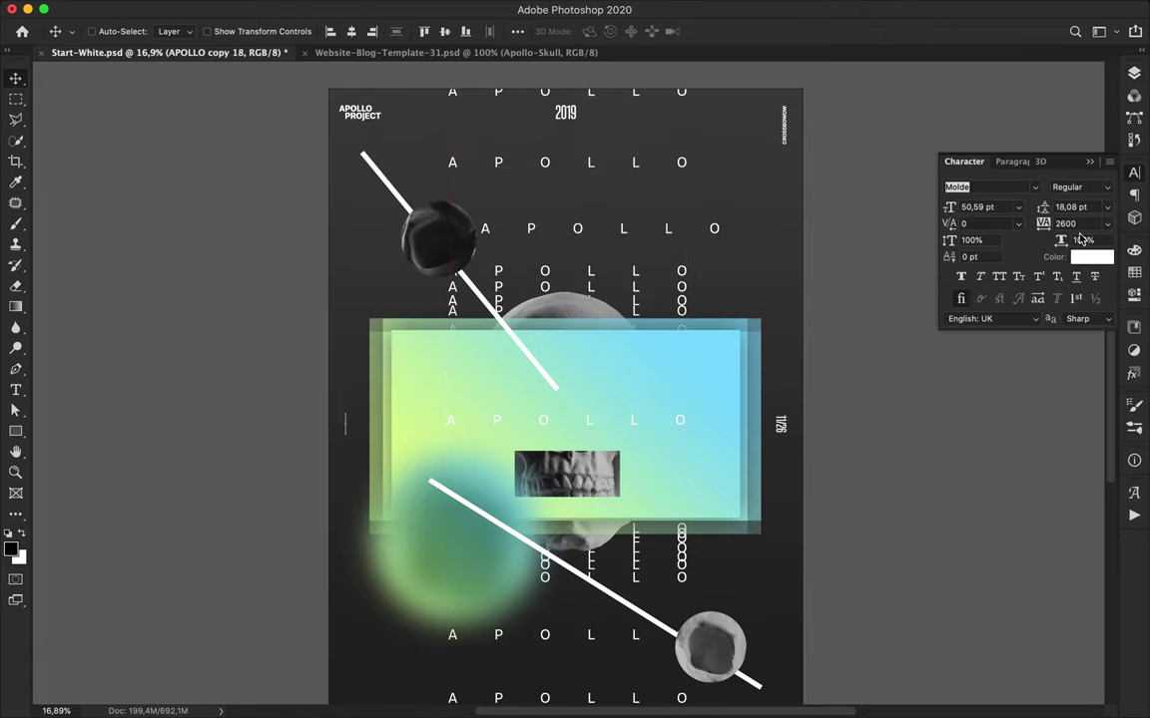
{"action": "type", "text": "200"}
{"action": "key", "text": "Return"}
{"action": "left_click", "coordinate": [1015, 208]}
{"action": "left_click", "coordinate": [1004, 206]}
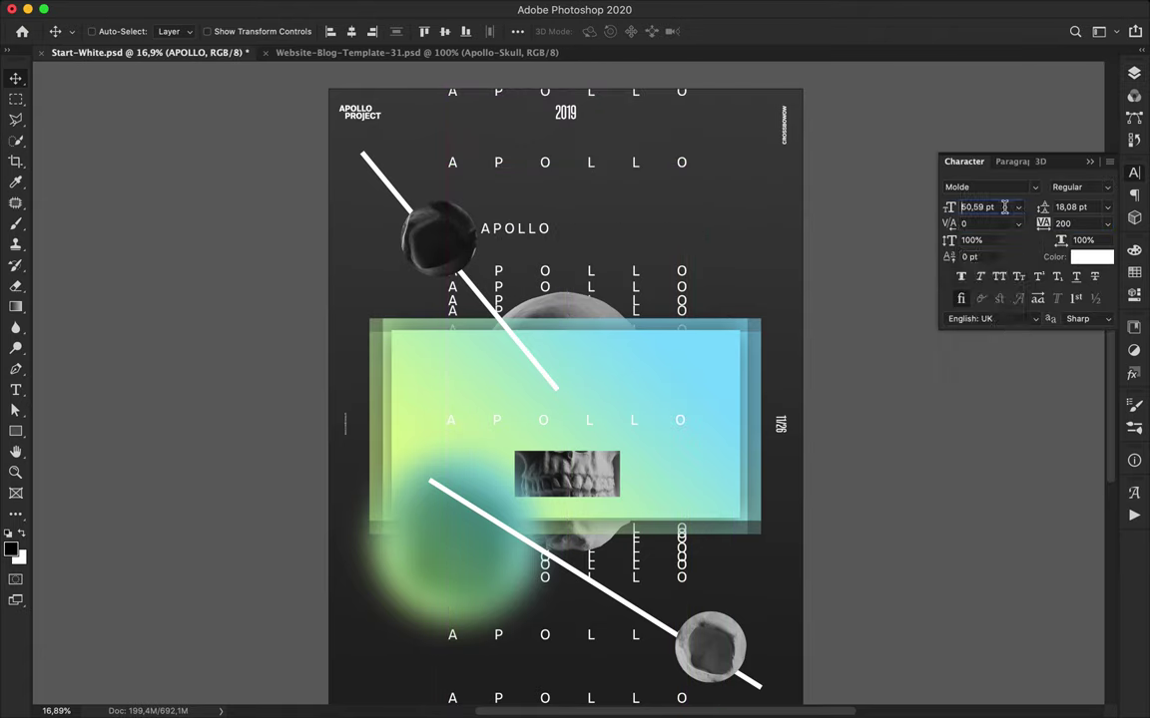
{"action": "key", "text": "shift+Up"}
{"action": "key", "text": "shift+Up"}
{"action": "key", "text": "shift+Up"}
{"action": "key", "text": "shift+Up"}
{"action": "left_click_drag", "start_coordinate": [641, 227], "coordinate": [601, 240]}
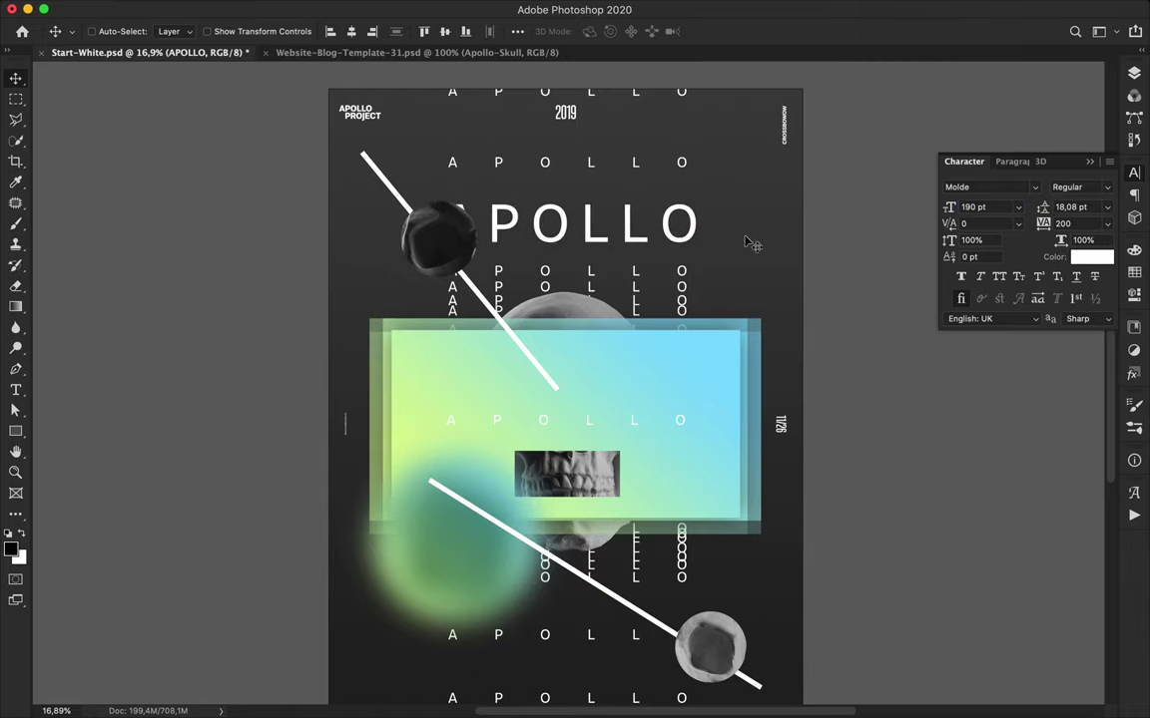
- Duplicate the large APOLLO title just below itself and change the copy's text to 365
{"action": "left_click_drag", "start_coordinate": [689, 233], "coordinate": [684, 270], "text": "alt"}
{"action": "double_click", "coordinate": [656, 259]}
{"action": "type", "text": "S"}
{"action": "key", "text": "ctrl+Return"}
{"action": "key", "text": "v"}
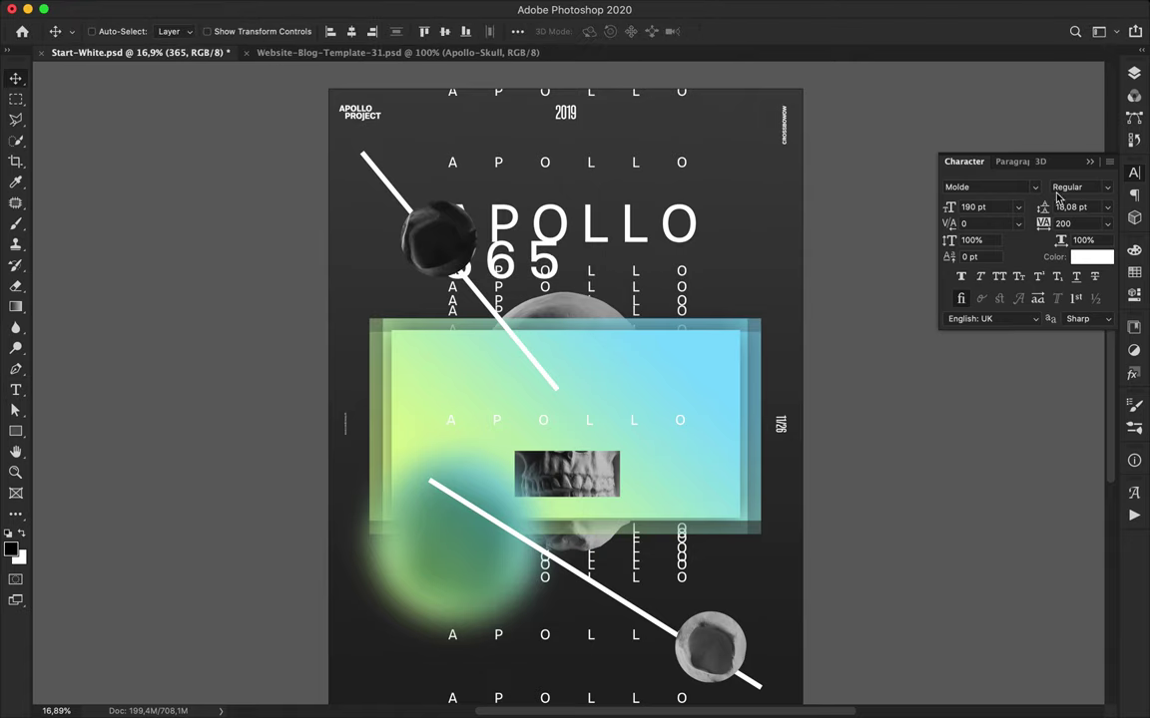
- Format the 365 text as Compressed-Semibold with tracking 0 and a font size of 1296 pt
{"action": "left_click", "coordinate": [1111, 189]}
{"action": "scroll", "coordinate": [1034, 90], "scroll_direction": "up", "scroll_amount": 10}
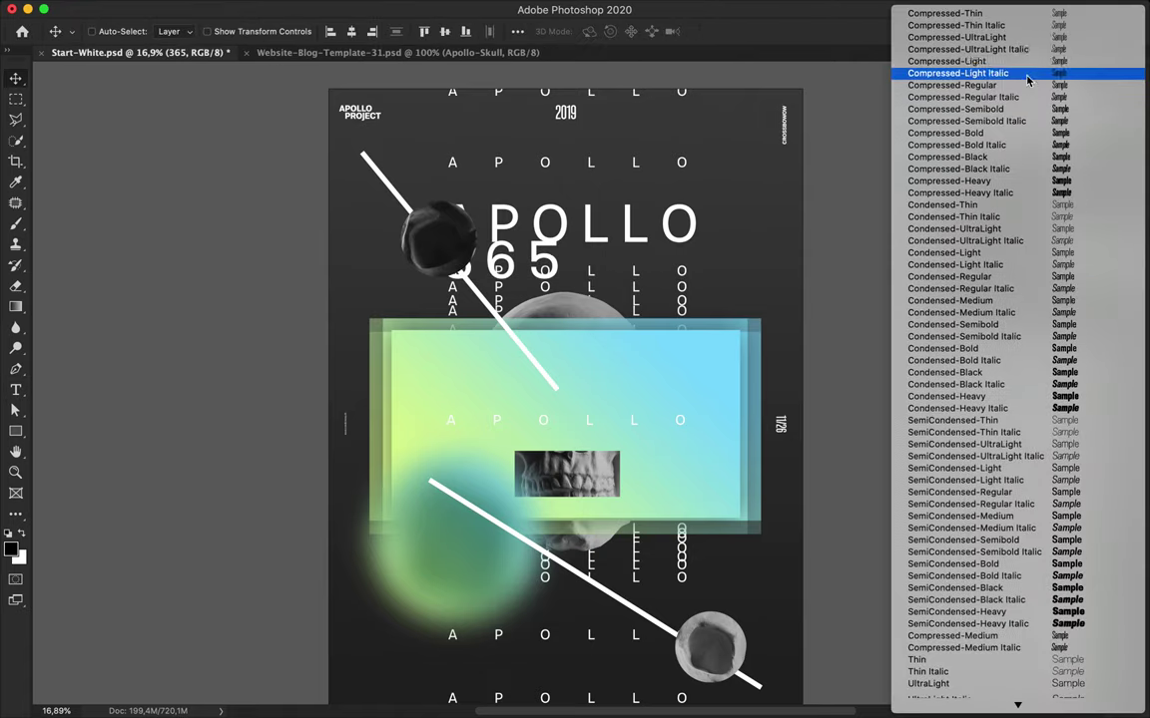
{"action": "left_click", "coordinate": [1033, 110]}
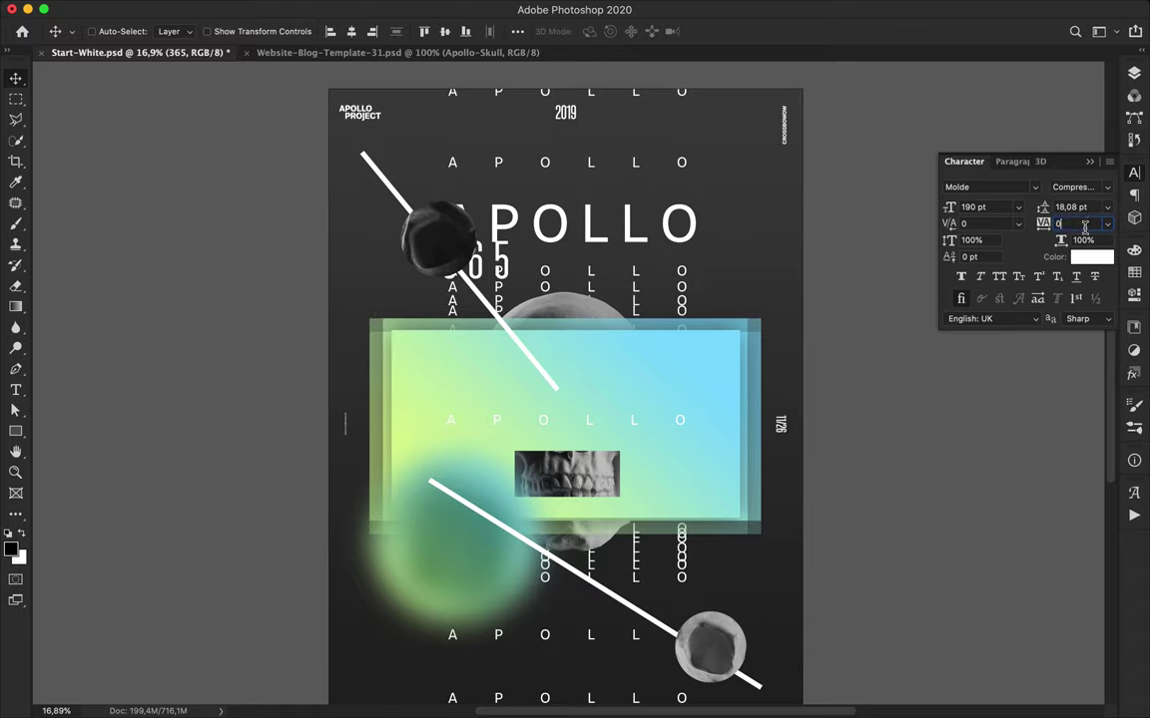
{"action": "type", "text": "900"}
{"action": "key", "text": "Return"}
{"action": "type", "text": "1900"}
{"action": "key", "text": "Return"}
- Duplicate the giant 365 and arrange the two overlapping, one near the poster's top and the other lower behind the rectangle
{"action": "left_click", "coordinate": [688, 246]}
{"action": "left_click_drag", "start_coordinate": [688, 247], "coordinate": [685, 412]}
{"action": "key", "text": "t"}
{"action": "key", "text": "v"}
{"action": "left_click_drag", "start_coordinate": [662, 313], "coordinate": [668, 200]}
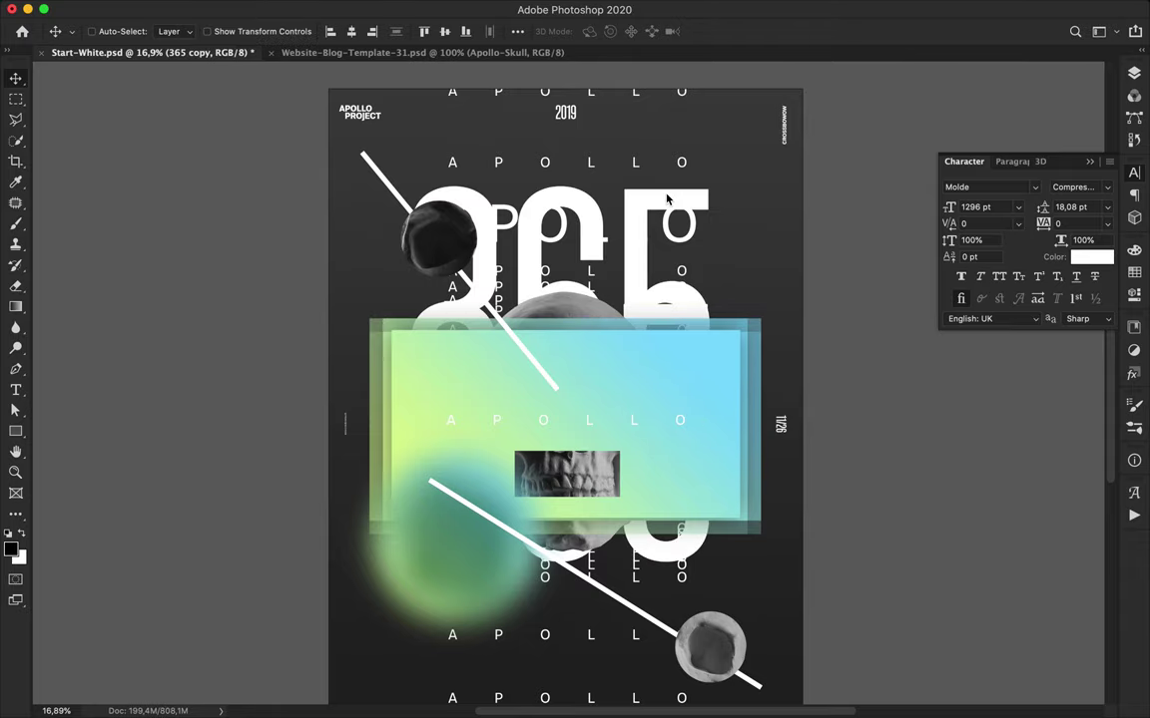
{"action": "key", "text": "v"}
{"action": "left_click", "coordinate": [624, 195]}
{"action": "left_click", "coordinate": [664, 246]}
{"action": "left_click_drag", "start_coordinate": [636, 251], "coordinate": [610, 200]}
- Convert the upper 365 text layer to a smart object
{"action": "left_click", "coordinate": [1135, 75]}
{"action": "right_click", "coordinate": [998, 566]}
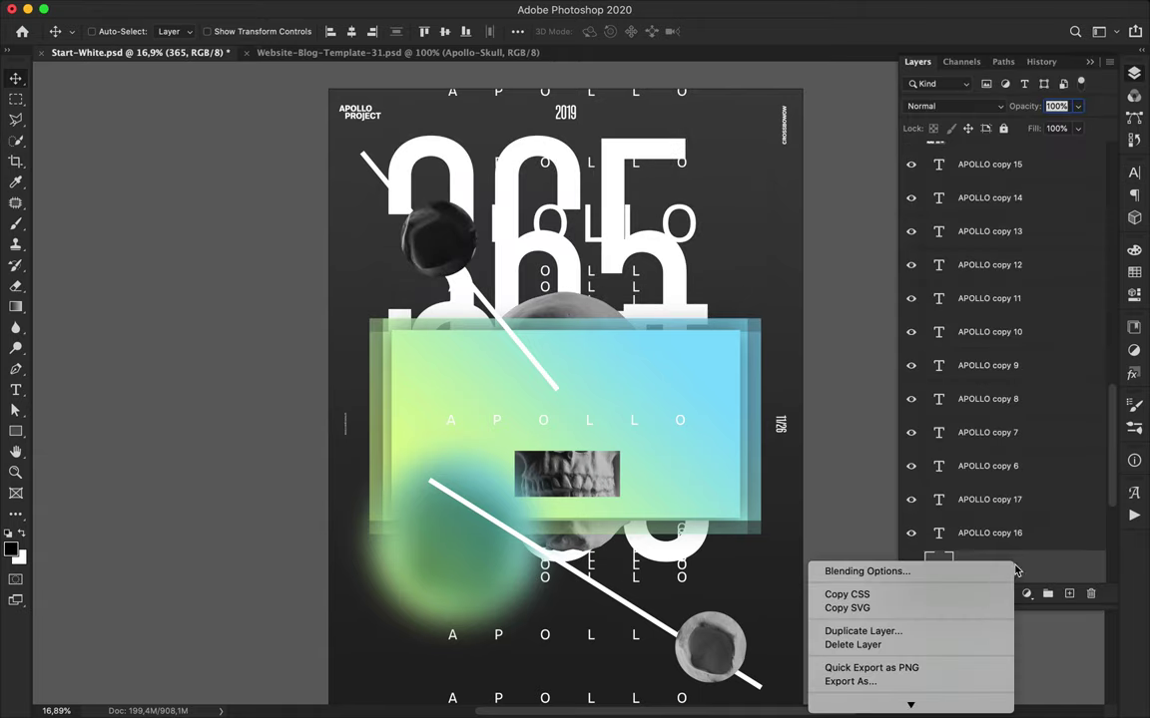
{"action": "left_click", "coordinate": [903, 441]}
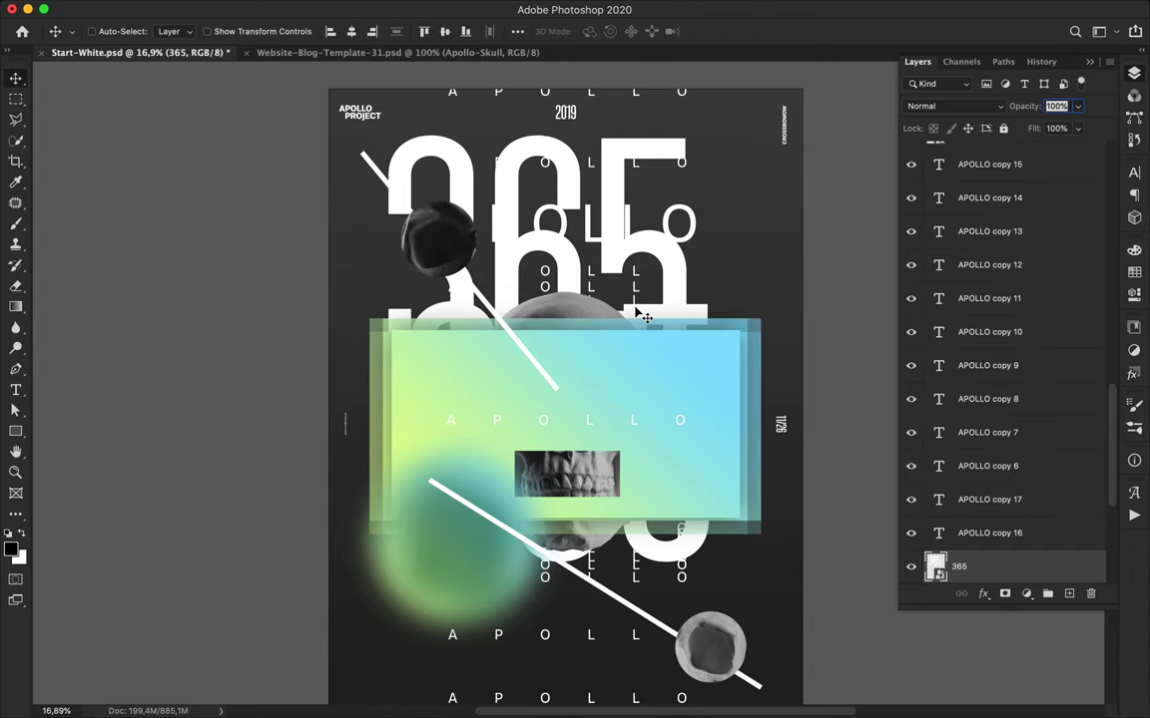
- Undo the smart object conversion of the upper 365 so it is editable text again
{"action": "double_click", "coordinate": [610, 271], "text": "super"}
{"action": "key", "text": "super+Return"}
{"action": "left_click", "coordinate": [445, 160], "text": "super"}
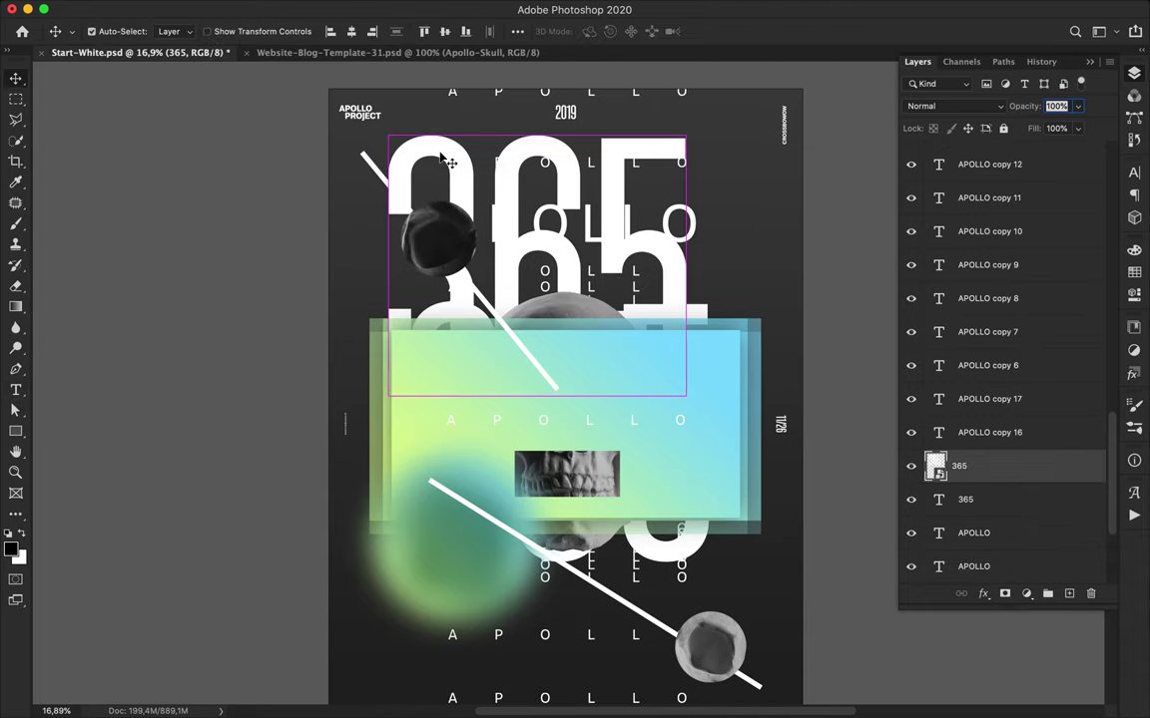
{"action": "key", "text": "super+z"}
- Change the color of the upper 365 text to black, hex 000000
{"action": "key", "text": "t"}
{"action": "left_click", "coordinate": [655, 32]}
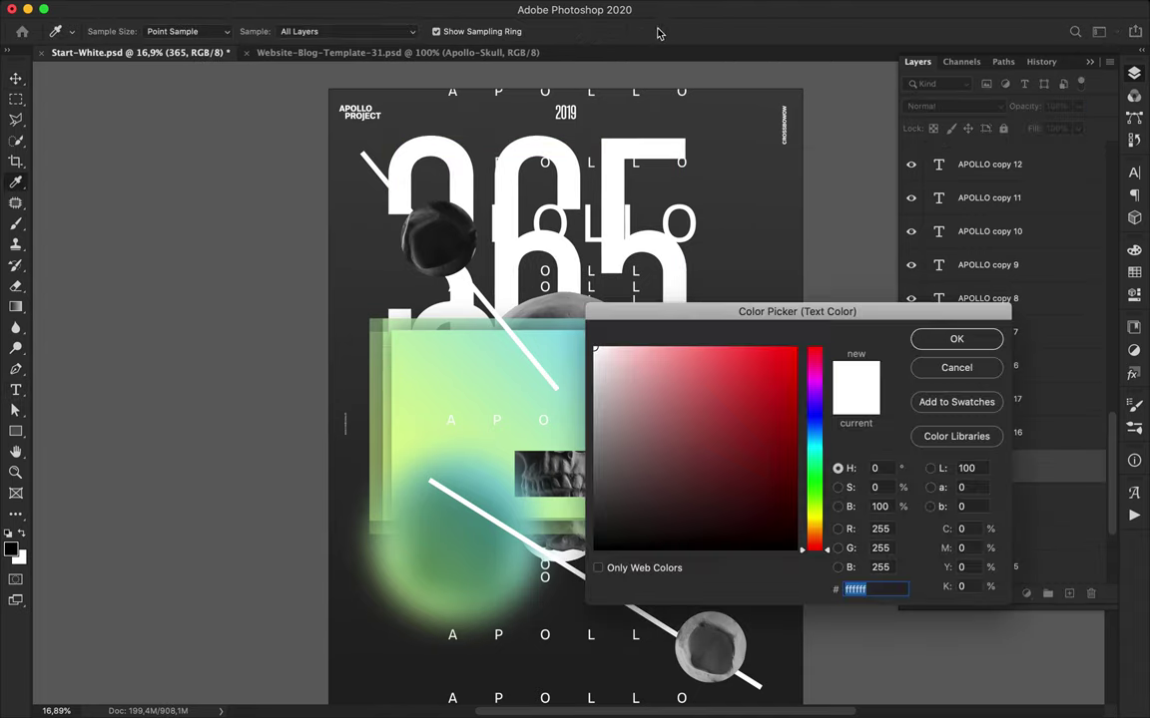
{"action": "type", "text": "000000"}
{"action": "left_click", "coordinate": [955, 337]}
{"action": "key", "text": "v"}
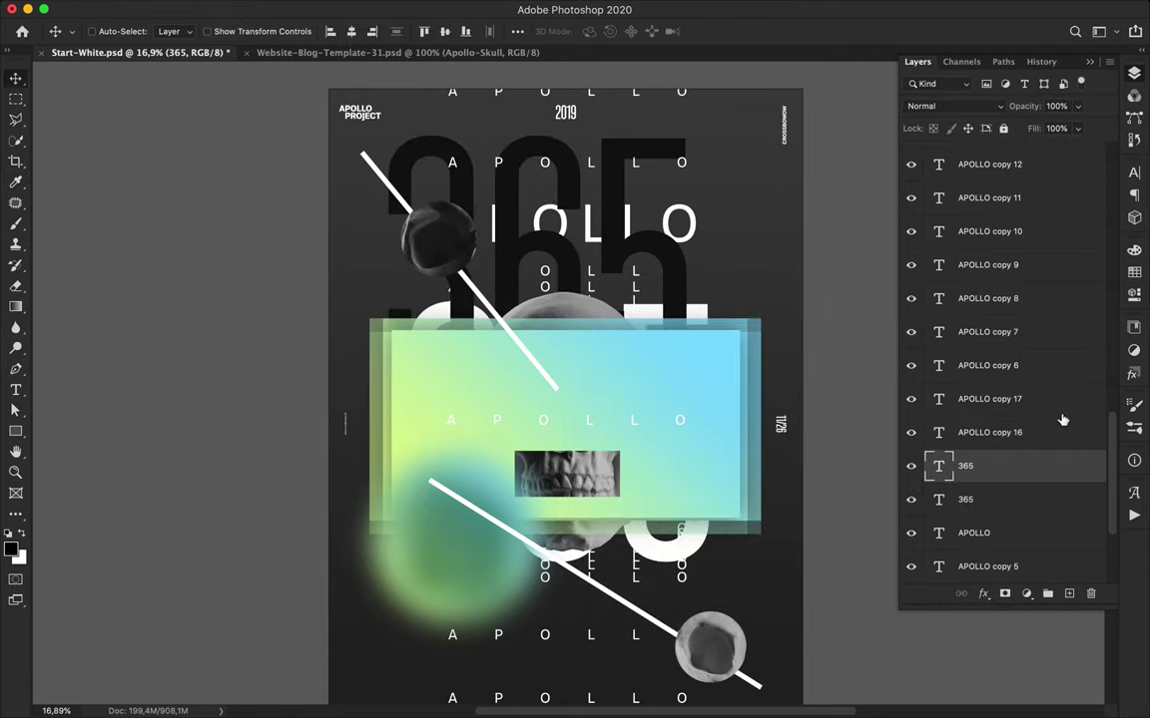
- Convert the black 365 to a smart object and enlarge it to span the whole poster
{"action": "right_click", "coordinate": [1029, 475]}
{"action": "scroll", "coordinate": [977, 561], "scroll_direction": "down", "scroll_amount": 3}
{"action": "left_click", "coordinate": [953, 495]}
{"action": "key", "text": "super+t"}
{"action": "left_click_drag", "start_coordinate": [537, 396], "coordinate": [564, 639]}
{"action": "left_click_drag", "start_coordinate": [693, 260], "coordinate": [702, 307]}
{"action": "key", "text": "Return"}
- Move the enlarged 365 directly above the Background layer and blend it in Subtract mode at about 43% fill
{"action": "scroll", "coordinate": [1006, 413], "scroll_direction": "down", "scroll_amount": 5}
{"action": "left_click_drag", "start_coordinate": [1000, 303], "coordinate": [995, 562]}
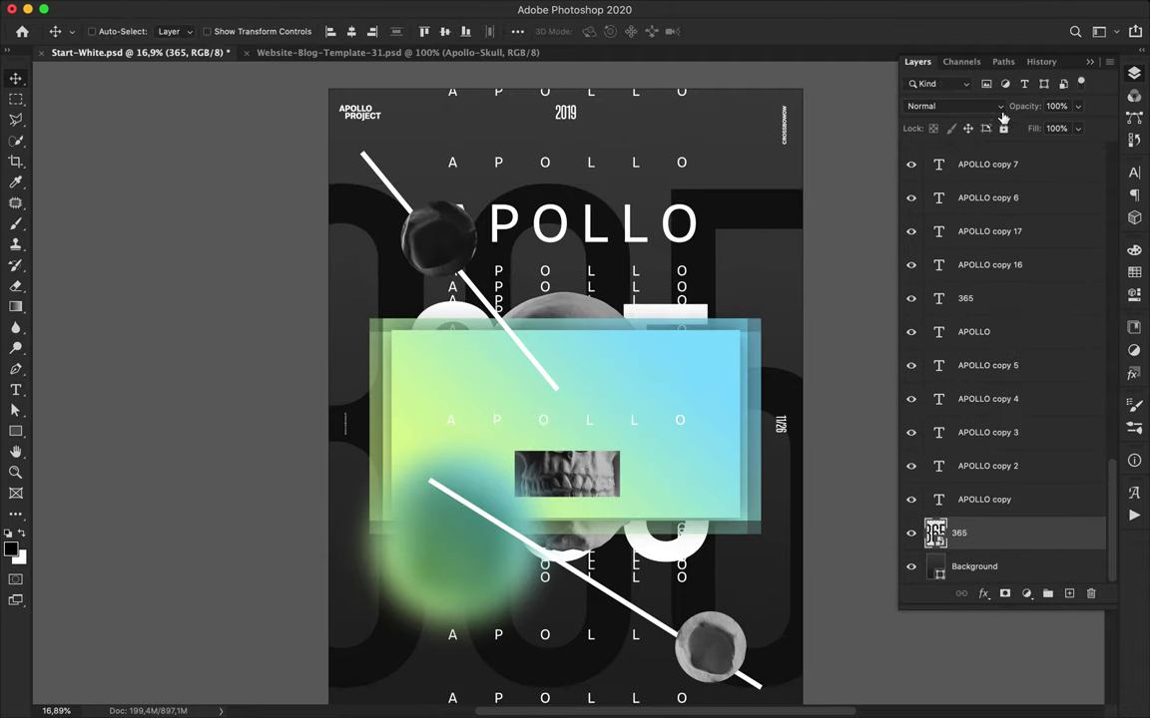
{"action": "left_click", "coordinate": [999, 109]}
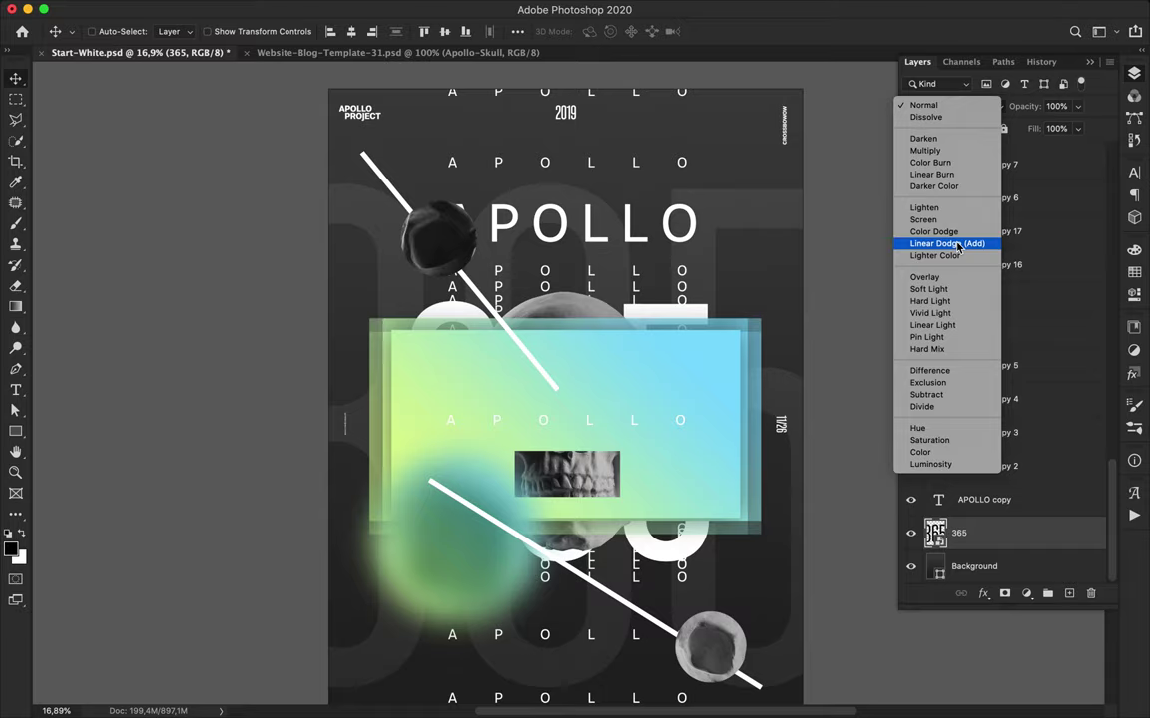
{"action": "left_click", "coordinate": [926, 394]}
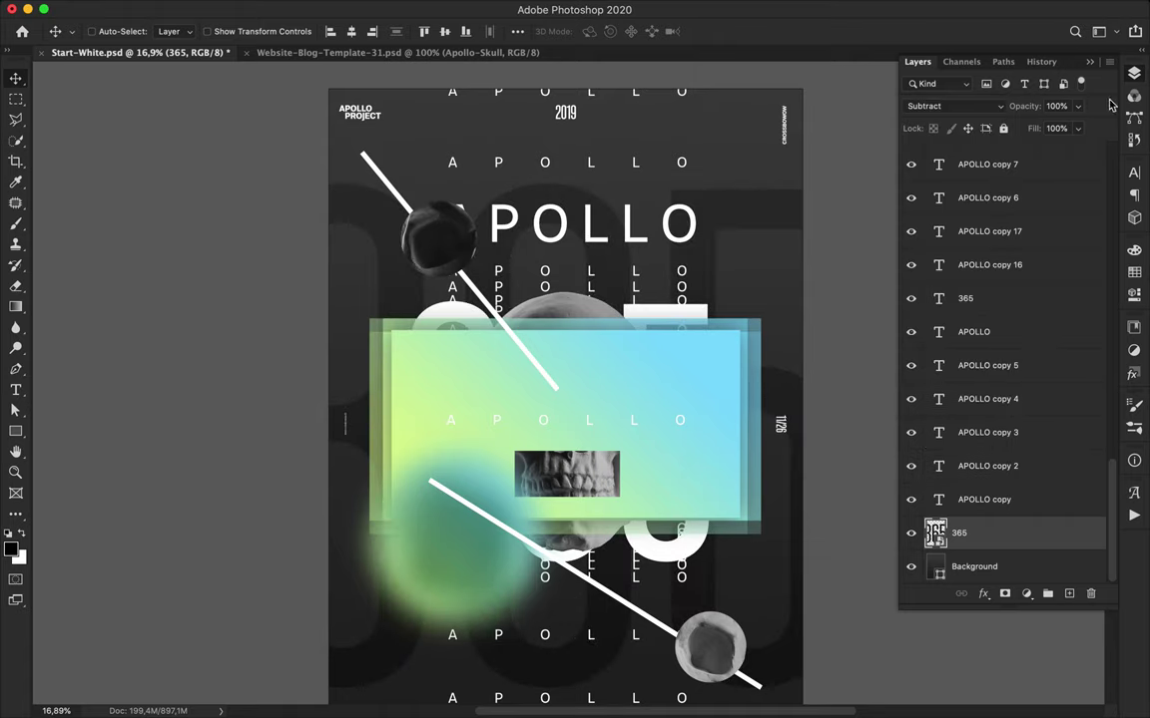
{"action": "scroll", "coordinate": [743, 245], "scroll_direction": "down", "scroll_amount": 2}
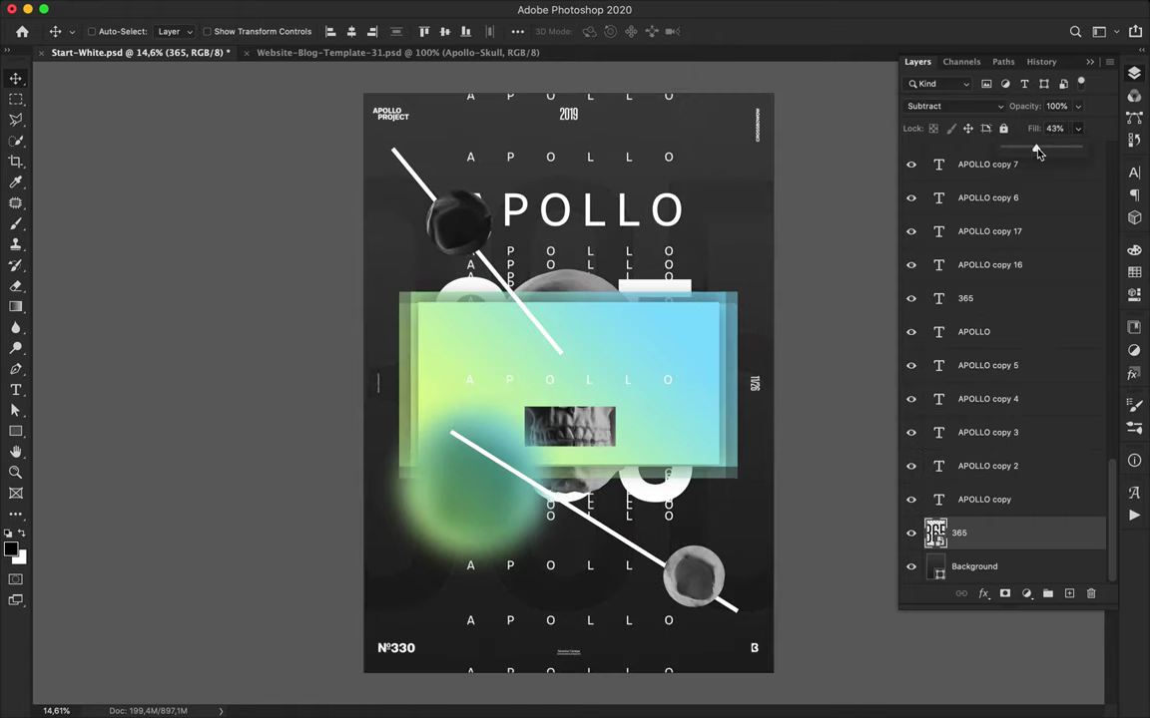
- Offset a small APOLLO line above the rectangle so it overlaps its neighbours, and raise the large APOLLO title toward the top line
{"action": "scroll", "coordinate": [711, 258], "scroll_direction": "up", "scroll_amount": 5}
{"action": "scroll", "coordinate": [621, 288], "scroll_direction": "up", "scroll_amount": 1}
{"action": "left_click_drag", "start_coordinate": [612, 284], "coordinate": [550, 304]}
{"action": "left_click_drag", "start_coordinate": [567, 222], "coordinate": [569, 184]}
- Shift some of the small APOLLO lines just below the rectangle so they overlap irregularly
{"action": "scroll", "coordinate": [574, 229], "scroll_direction": "down", "scroll_amount": 5}
{"action": "left_click", "coordinate": [602, 445], "text": "super"}
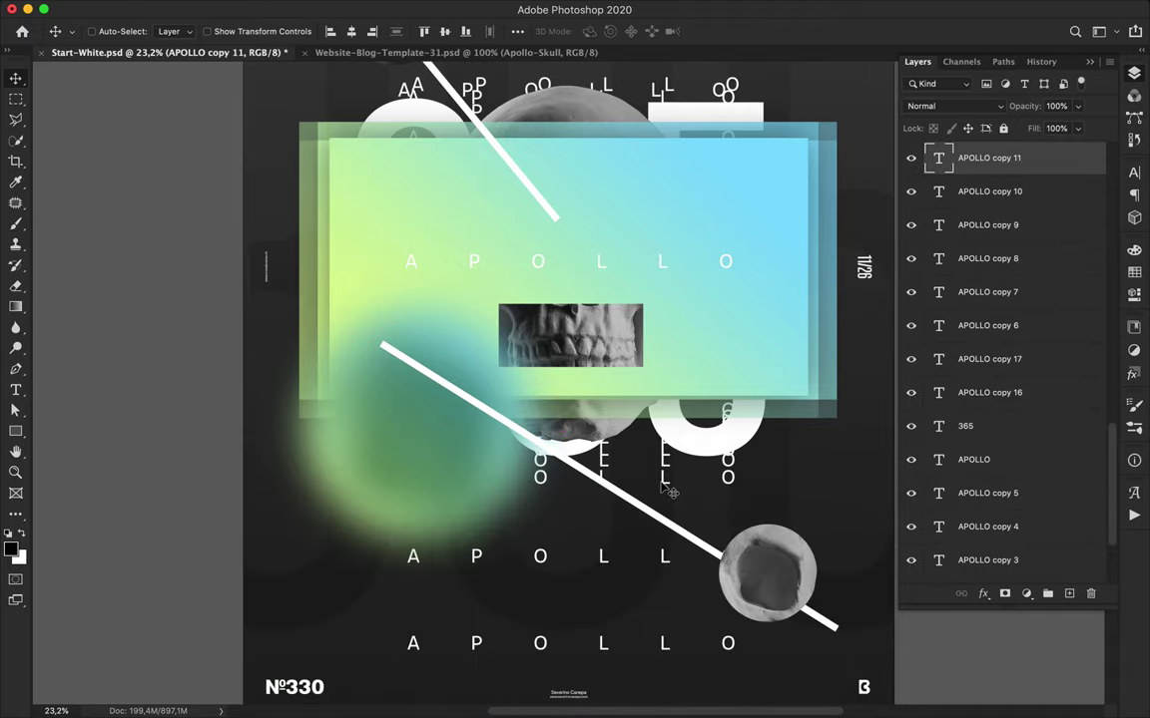
{"action": "left_click_drag", "start_coordinate": [670, 471], "coordinate": [669, 471]}
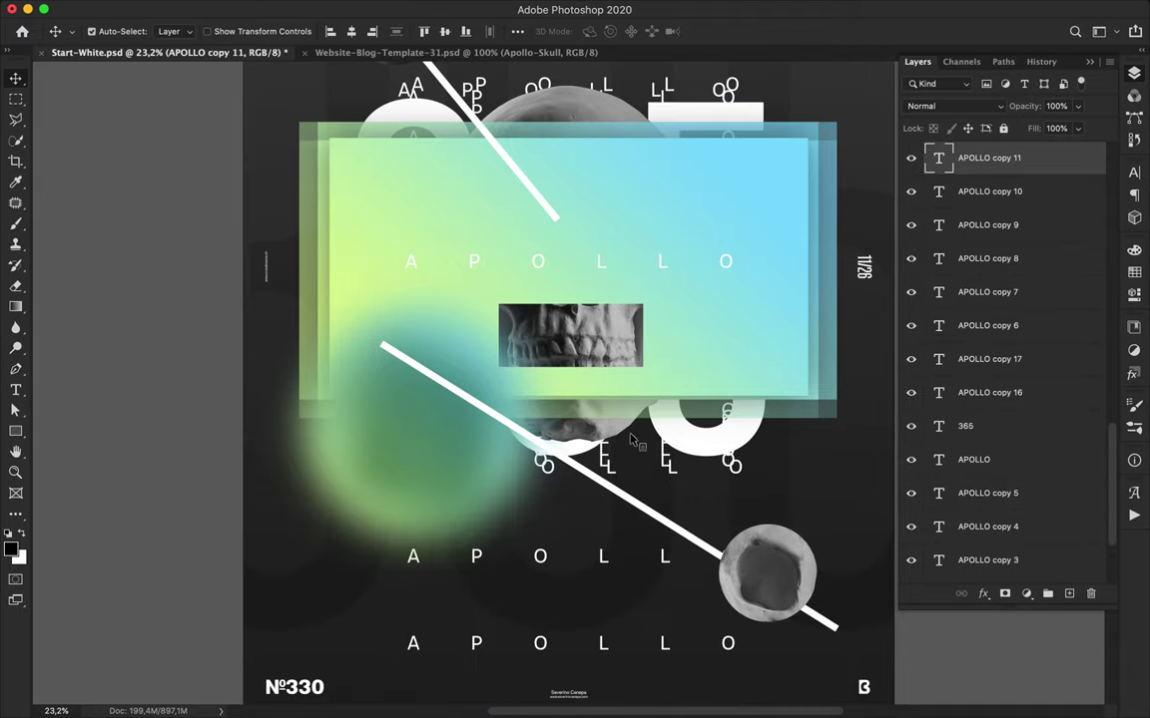
{"action": "left_click_drag", "start_coordinate": [725, 424], "coordinate": [719, 479]}
{"action": "scroll", "coordinate": [639, 639], "scroll_direction": "down", "scroll_amount": 3}
{"action": "scroll", "coordinate": [637, 642], "scroll_direction": "down", "scroll_amount": 2}
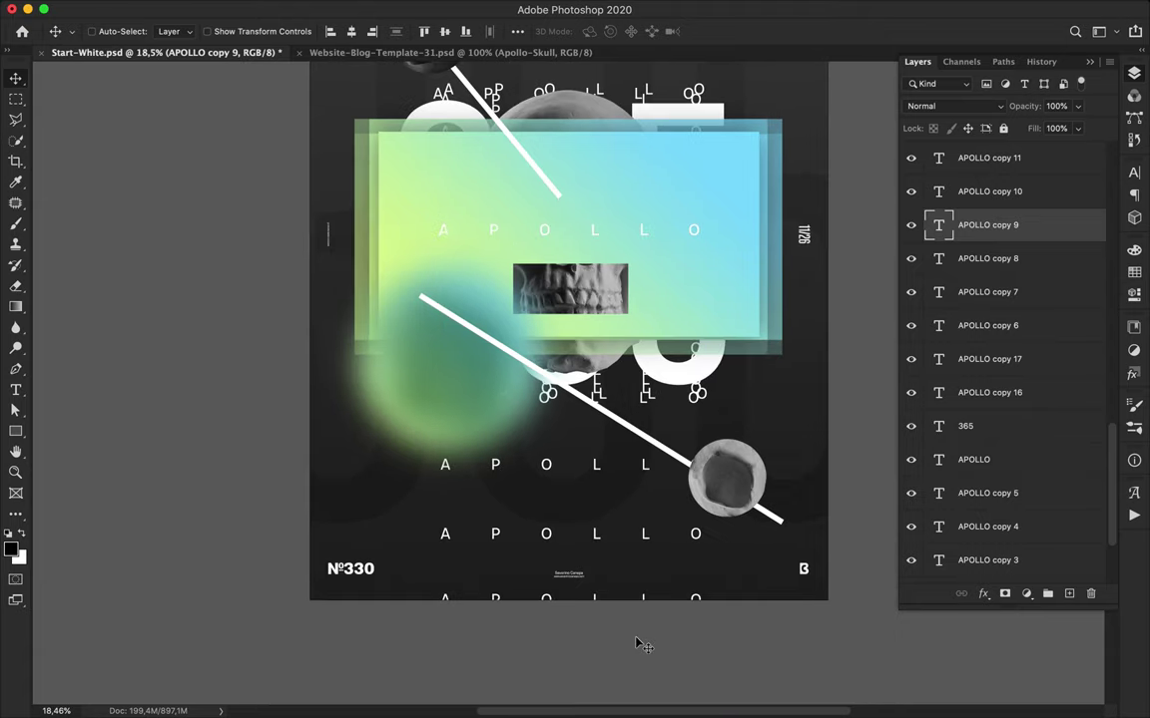
{"action": "scroll", "coordinate": [636, 642], "scroll_direction": "up", "scroll_amount": 3}
{"action": "scroll", "coordinate": [708, 335], "scroll_direction": "up", "scroll_amount": 3}
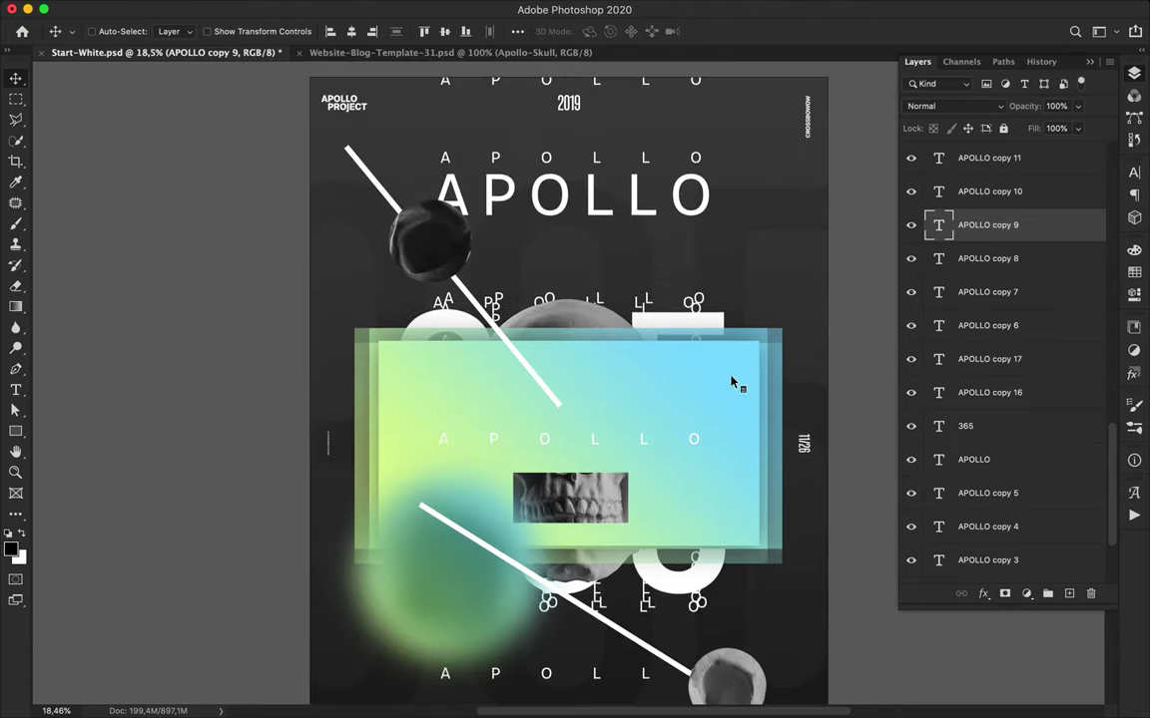
- Duplicate the blurred circle with its clipped gradient layers, scale the copy down and place it on the gradient rectangle's upper-right corner
{"action": "scroll", "coordinate": [713, 375], "scroll_direction": "down", "scroll_amount": 2}
{"action": "left_click", "coordinate": [499, 439], "text": "super"}
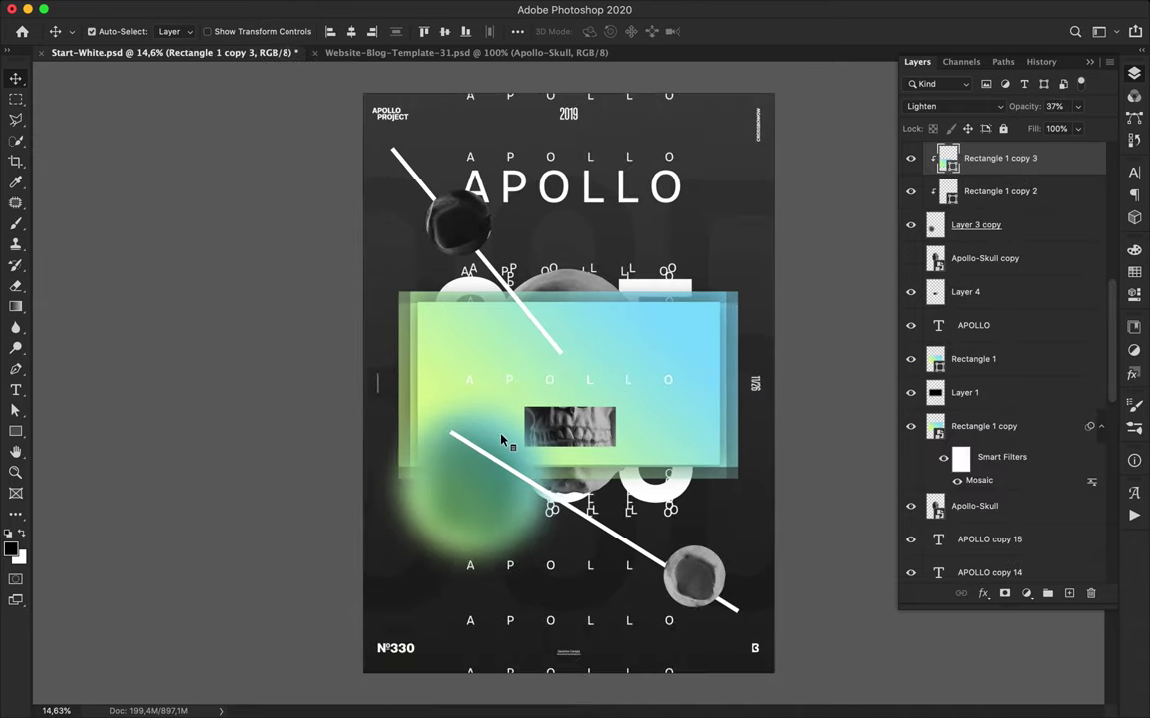
{"action": "scroll", "coordinate": [1011, 220], "scroll_direction": "up", "scroll_amount": 2}
{"action": "left_click", "coordinate": [1038, 301], "text": "shift"}
{"action": "left_click_drag", "start_coordinate": [503, 490], "coordinate": [723, 281]}
{"action": "key", "text": "super+t"}
{"action": "left_click_drag", "start_coordinate": [867, 163], "coordinate": [745, 240]}
{"action": "key", "text": "Return"}
{"action": "left_click_drag", "start_coordinate": [669, 308], "coordinate": [742, 315]}
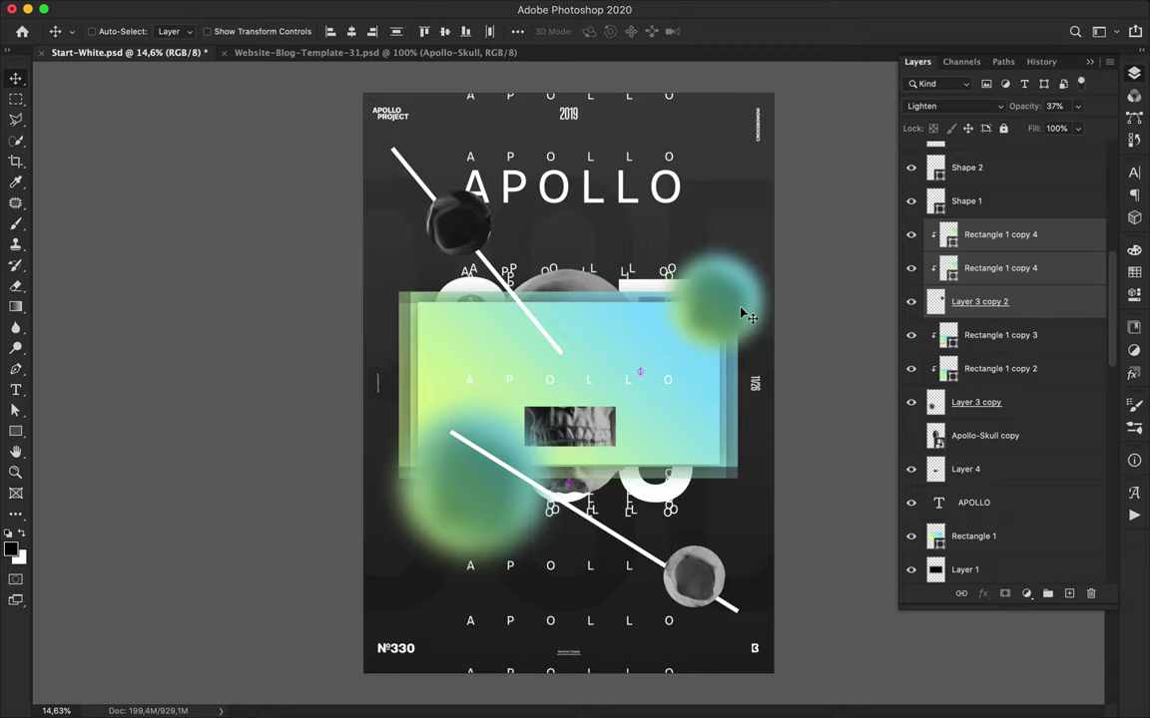
- Set the large APOLLO title's font style to Molde Bold
{"action": "left_click", "coordinate": [578, 185]}
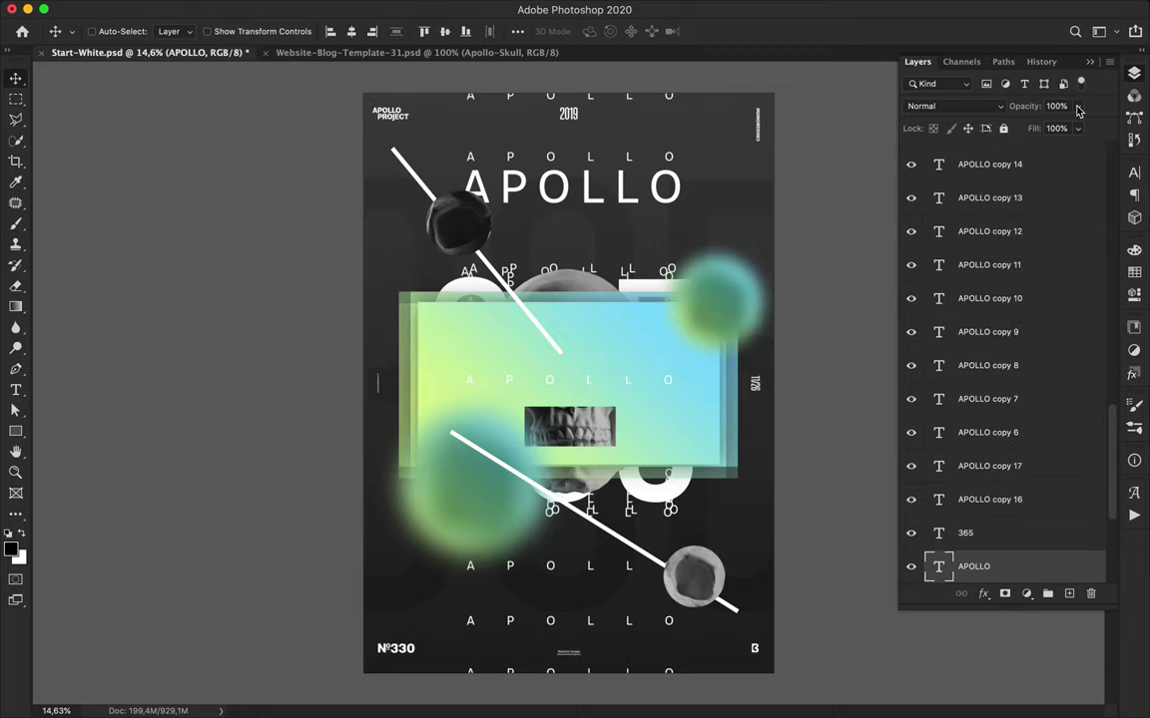
{"action": "key", "text": "t"}
{"action": "left_click", "coordinate": [364, 32]}
{"action": "key", "text": "Down"}
{"action": "key", "text": "Down"}
{"action": "key", "text": "Down"}
{"action": "key", "text": "Down"}
{"action": "key", "text": "Down"}
{"action": "key", "text": "Down"}
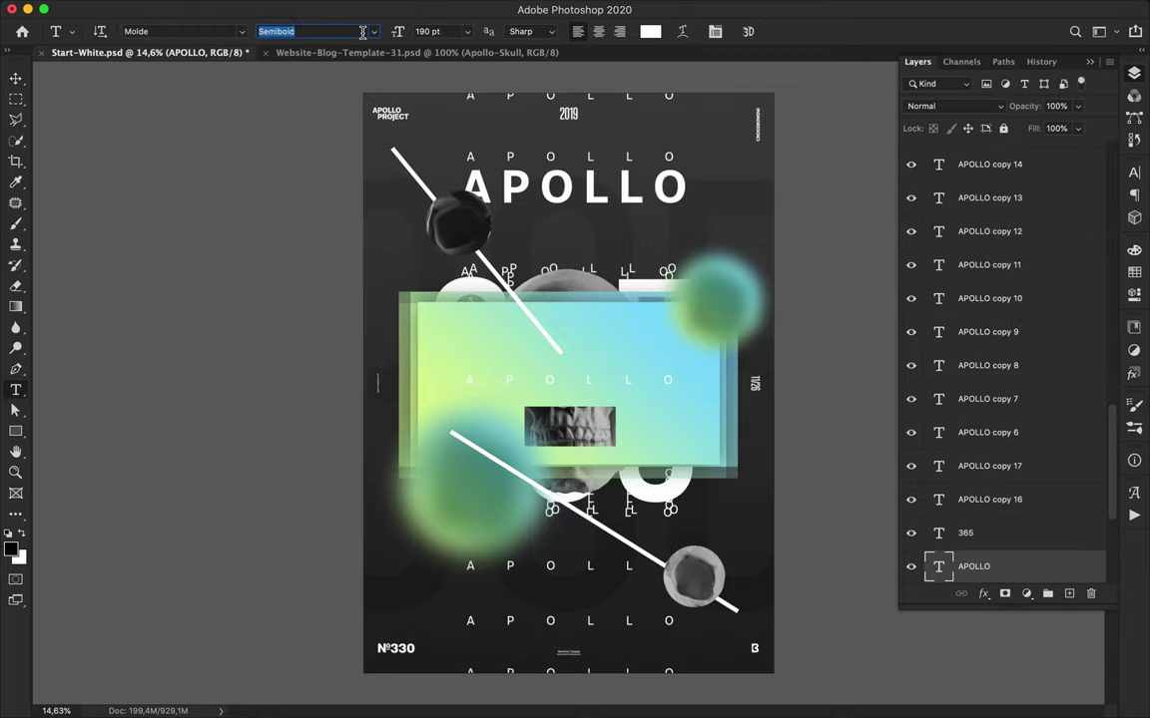
- Set the tracking of the large APOLLO title to 180
{"action": "left_click", "coordinate": [1133, 172]}
{"action": "left_click", "coordinate": [1081, 223]}
{"action": "key", "text": "shift+Down"}
{"action": "key", "text": "shift+Down"}
{"action": "key", "text": "shift+Up"}
{"action": "key", "text": "shift+Up"}
{"action": "key", "text": "Down"}
{"action": "key", "text": "Down"}
{"action": "key", "text": "Down"}
{"action": "key", "text": "Down"}
{"action": "key", "text": "Down"}
{"action": "key", "text": "Down"}
{"action": "key", "text": "Up"}
{"action": "key", "text": "Up"}
{"action": "key", "text": "Up"}
{"action": "key", "text": "Up"}
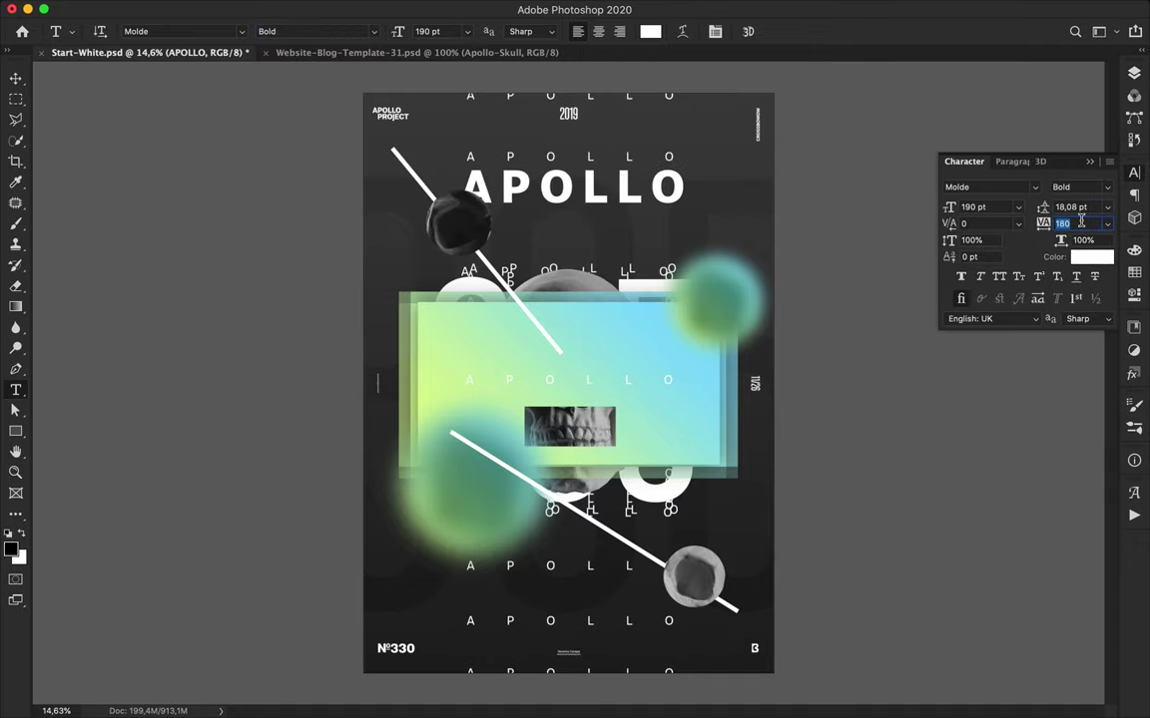
- Move the large APOLLO title slightly down, away from the small line above it
{"action": "left_click", "coordinate": [16, 78]}
{"action": "scroll", "coordinate": [505, 168], "scroll_direction": "up", "scroll_amount": 2}
{"action": "left_click_drag", "start_coordinate": [505, 166], "coordinate": [505, 172]}
- Align the small APOLLO lines by their horizontal centers and save the poster document
{"action": "left_click", "coordinate": [595, 135], "text": "super"}
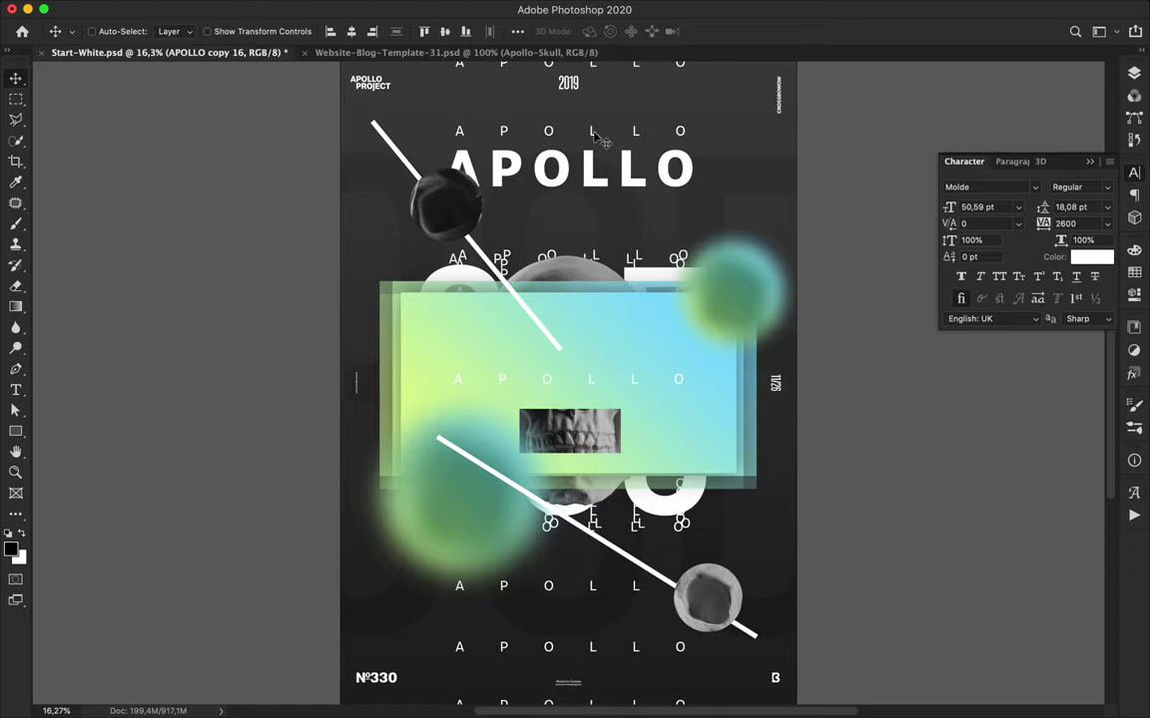
{"action": "left_click", "coordinate": [592, 707]}
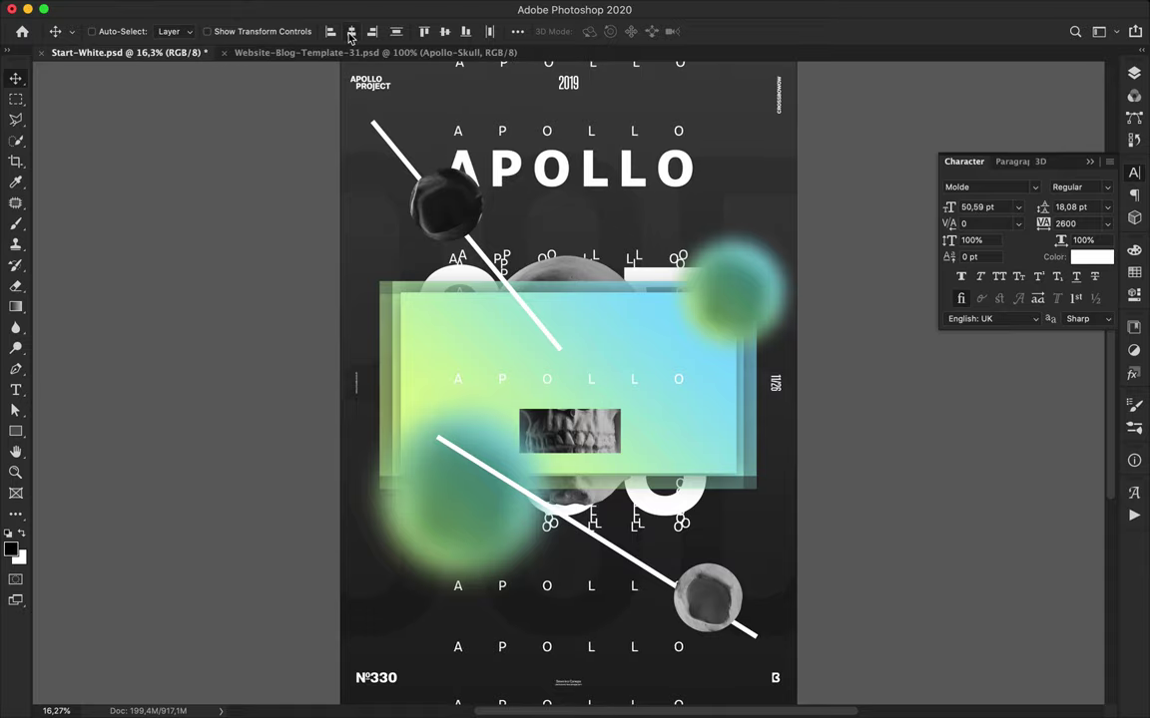
{"action": "scroll", "coordinate": [655, 354], "scroll_direction": "up", "scroll_amount": 2}
{"action": "scroll", "coordinate": [654, 354], "scroll_direction": "down", "scroll_amount": 2}
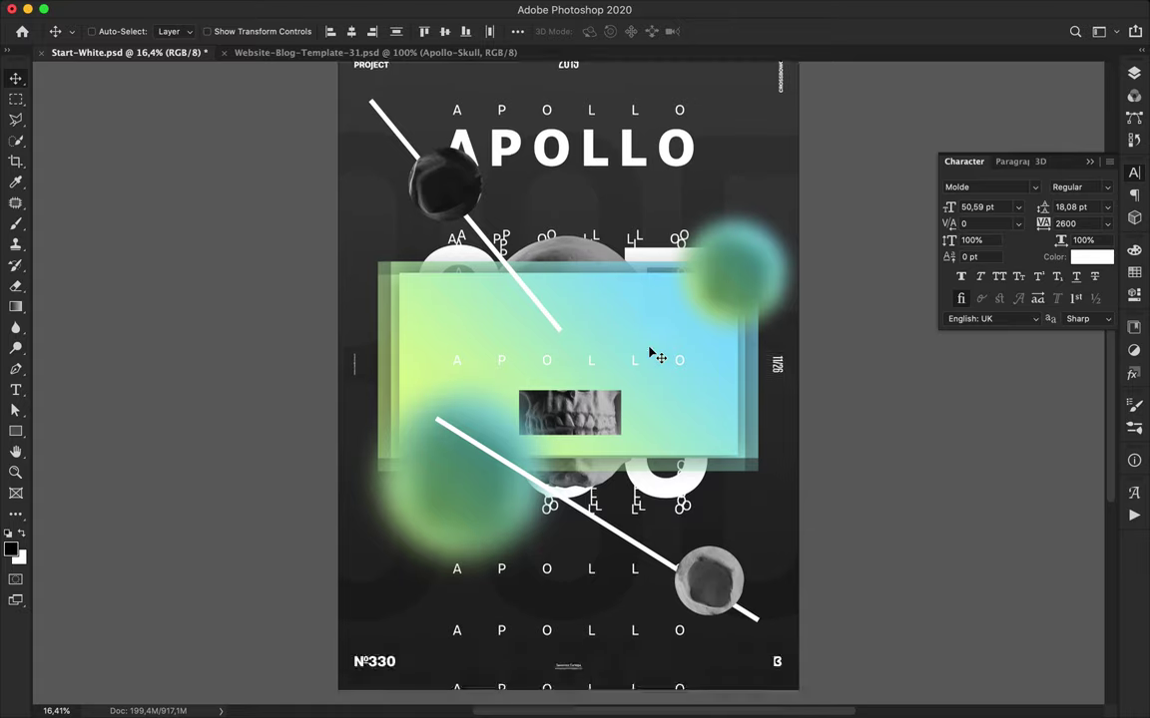
{"action": "key", "text": "super+s"}
{"action": "left_click", "coordinate": [798, 8]}
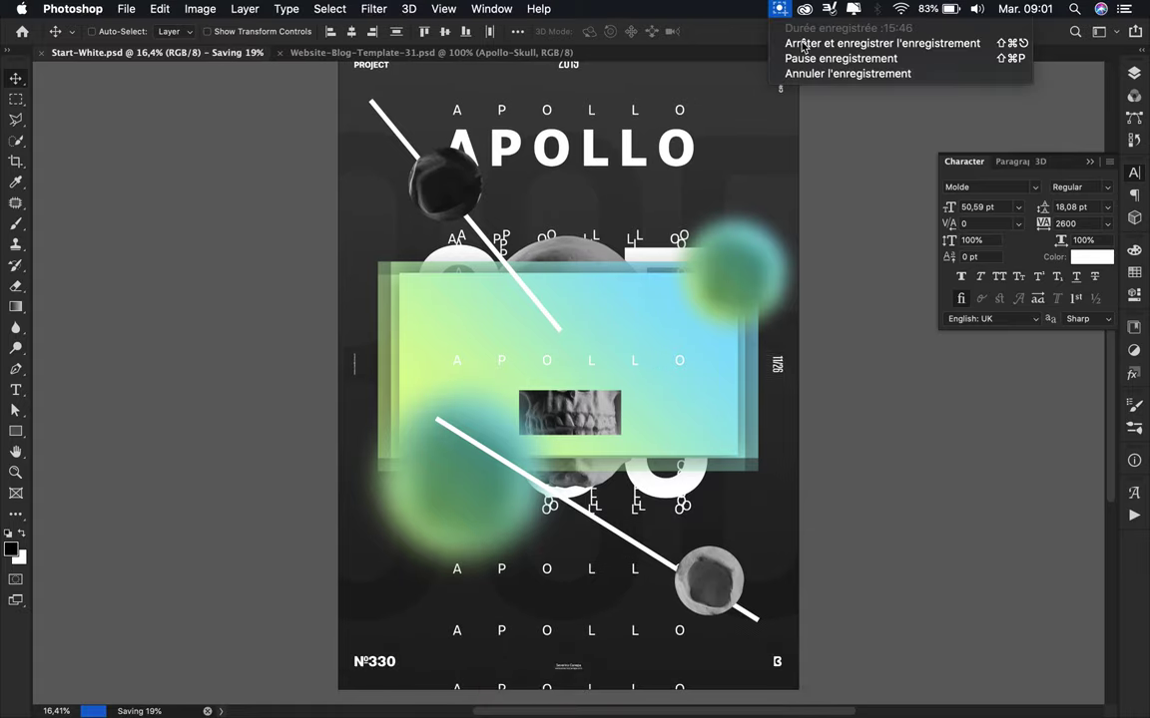